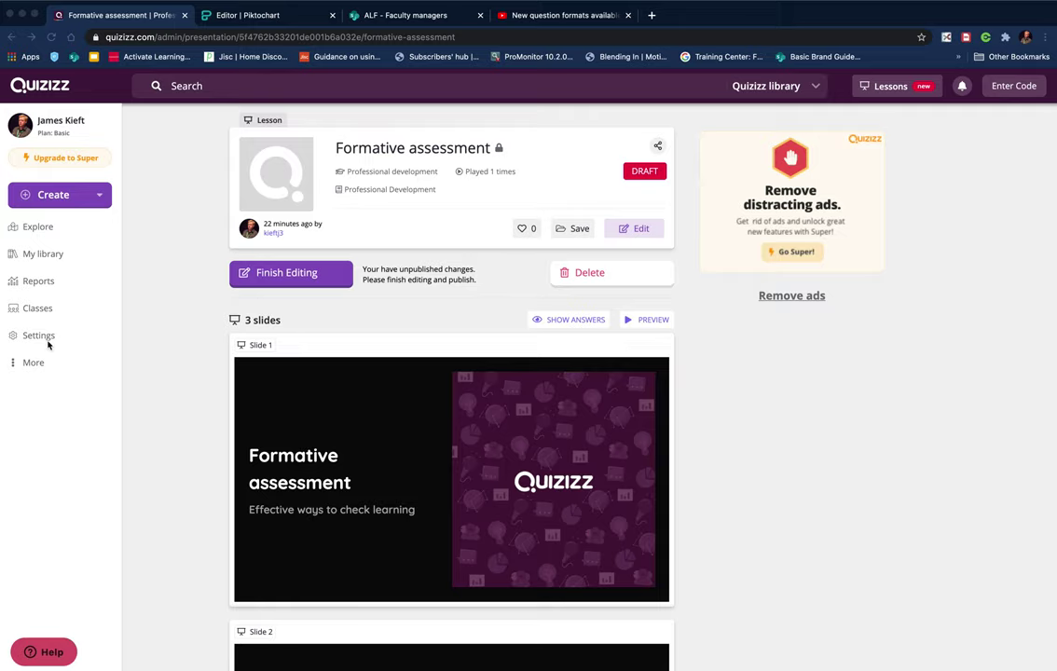
# - Open the Formative assessment lesson for editing, leaving the create-new options unused
pyautogui.click(88, 195)
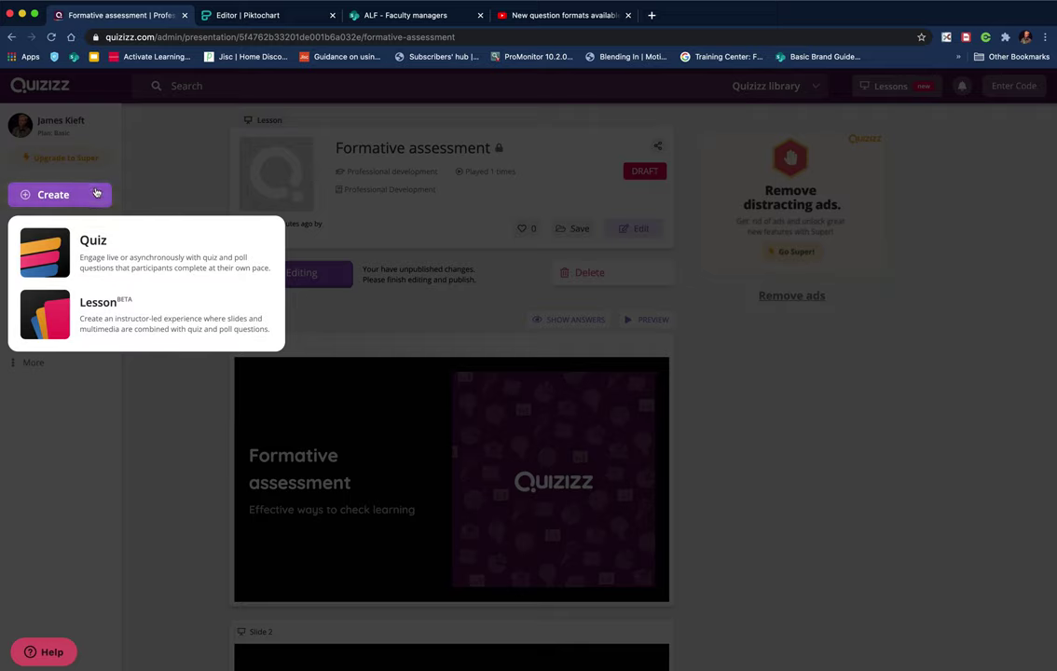
pyautogui.click(149, 187)
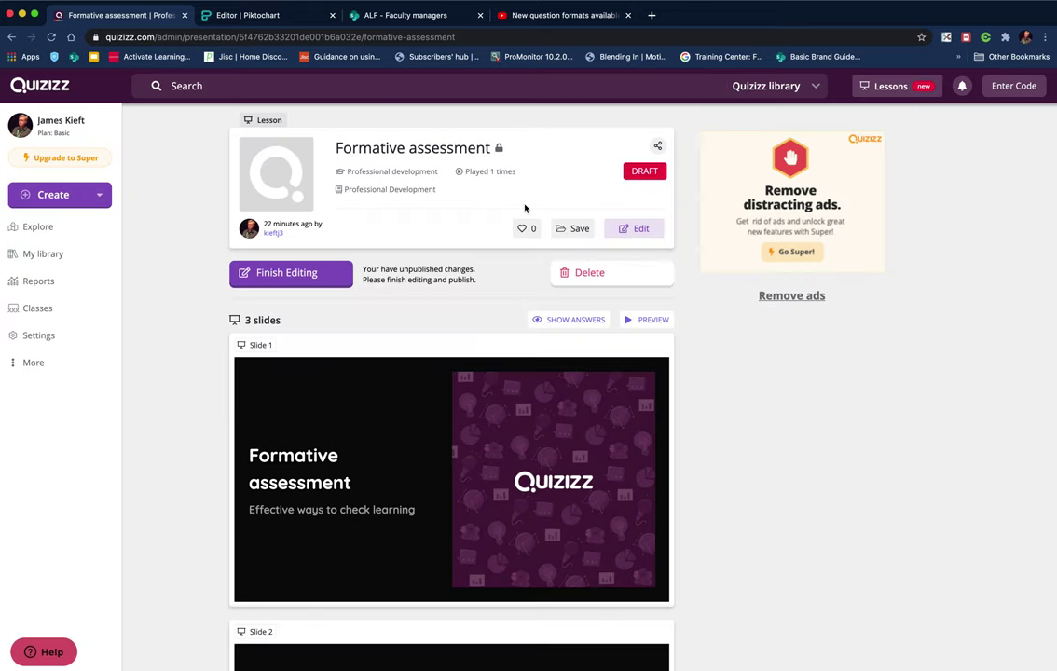
pyautogui.click(638, 233)
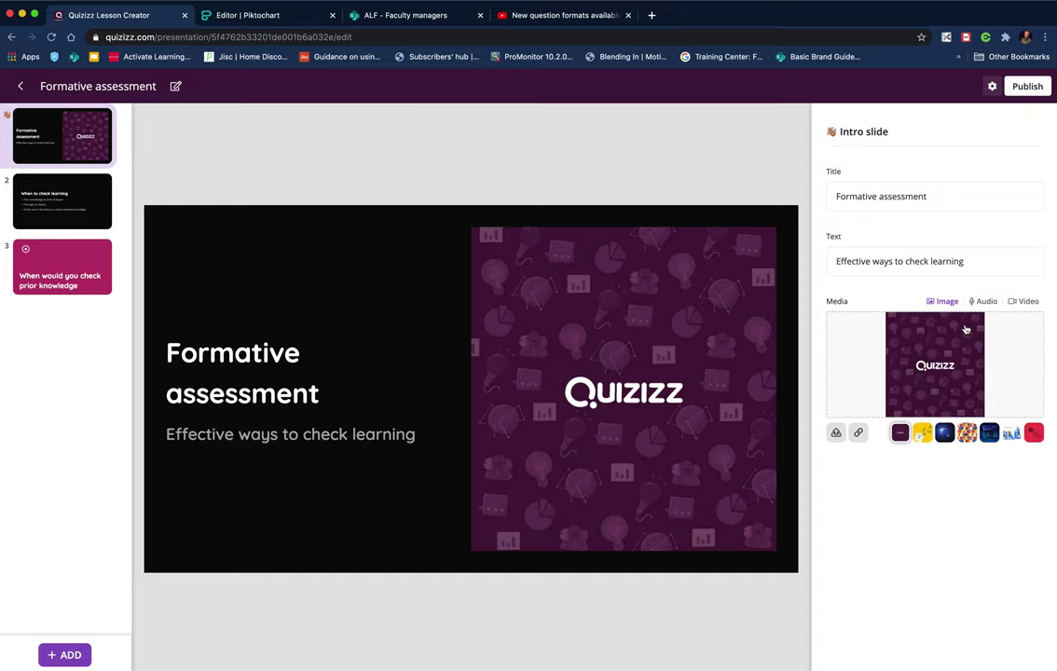
# - Switch the intro slide's media to an empty video slot, declining both Super upgrade prompts
pyautogui.click(985, 303)
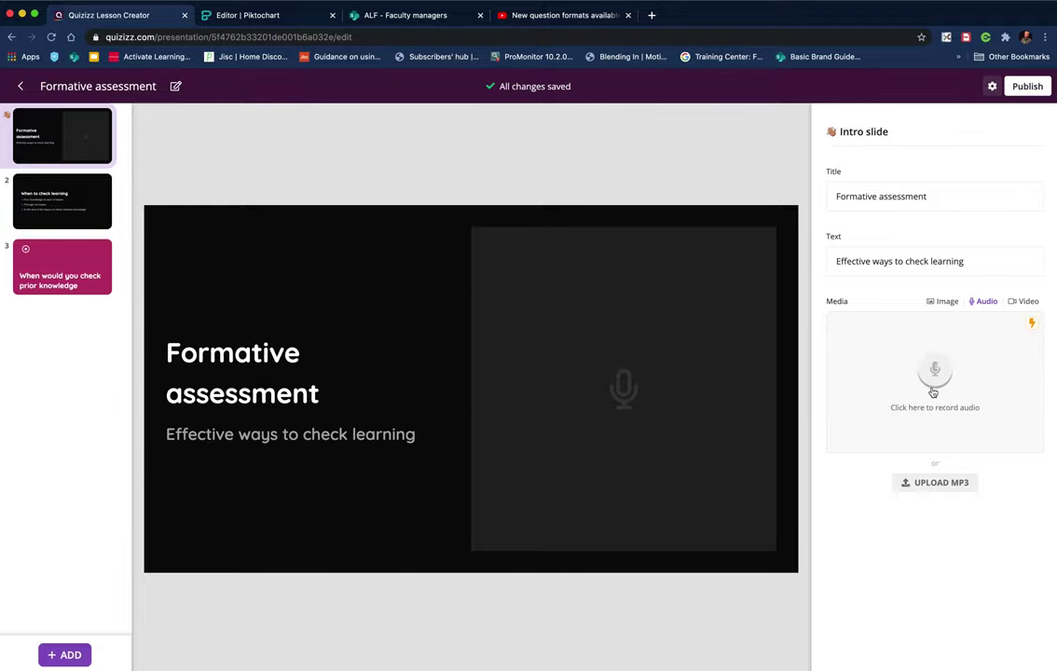
pyautogui.click(933, 392)
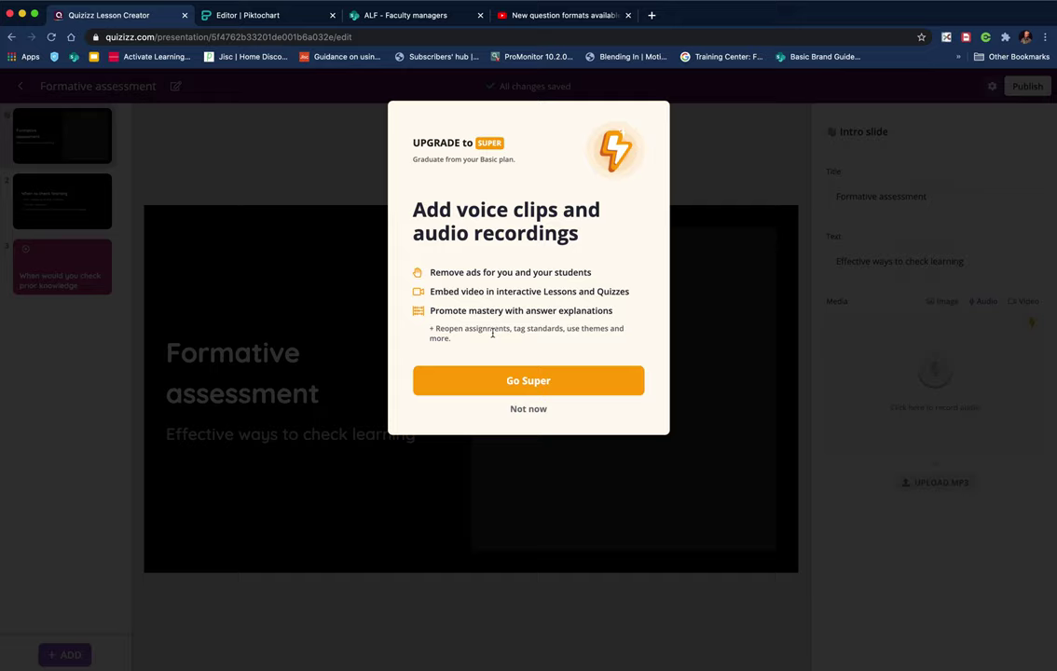
pyautogui.click(715, 178)
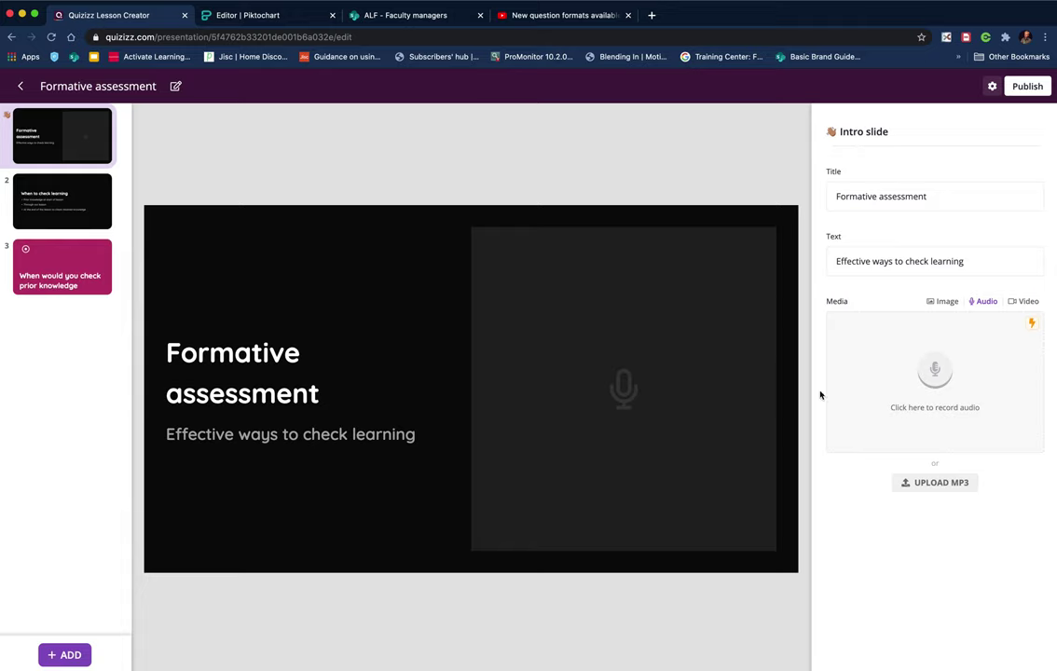
pyautogui.click(1028, 303)
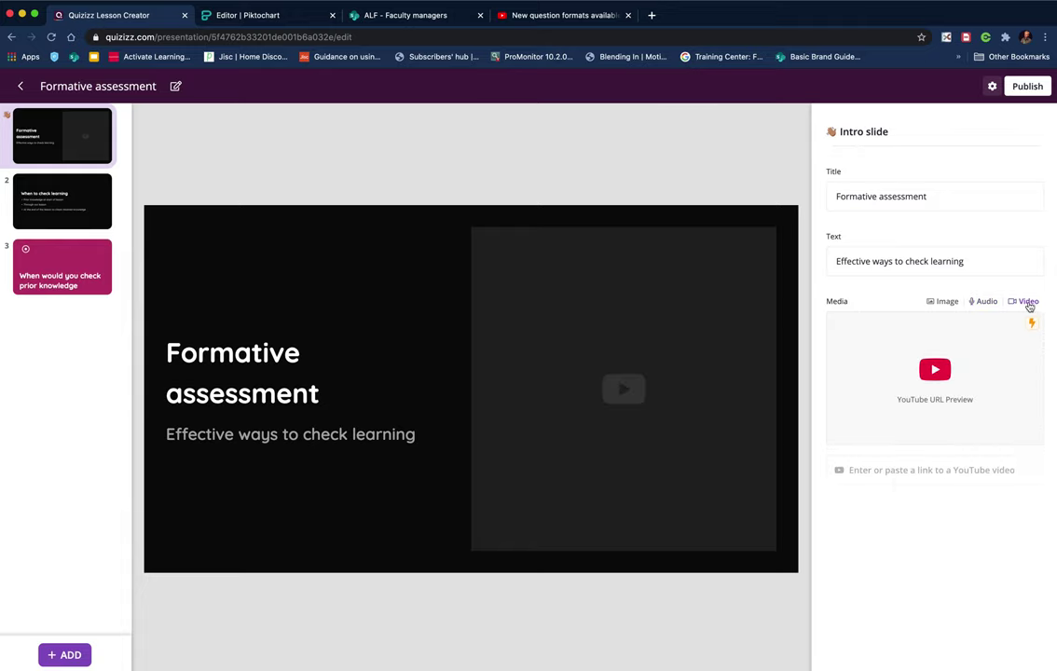
pyautogui.click(858, 474)
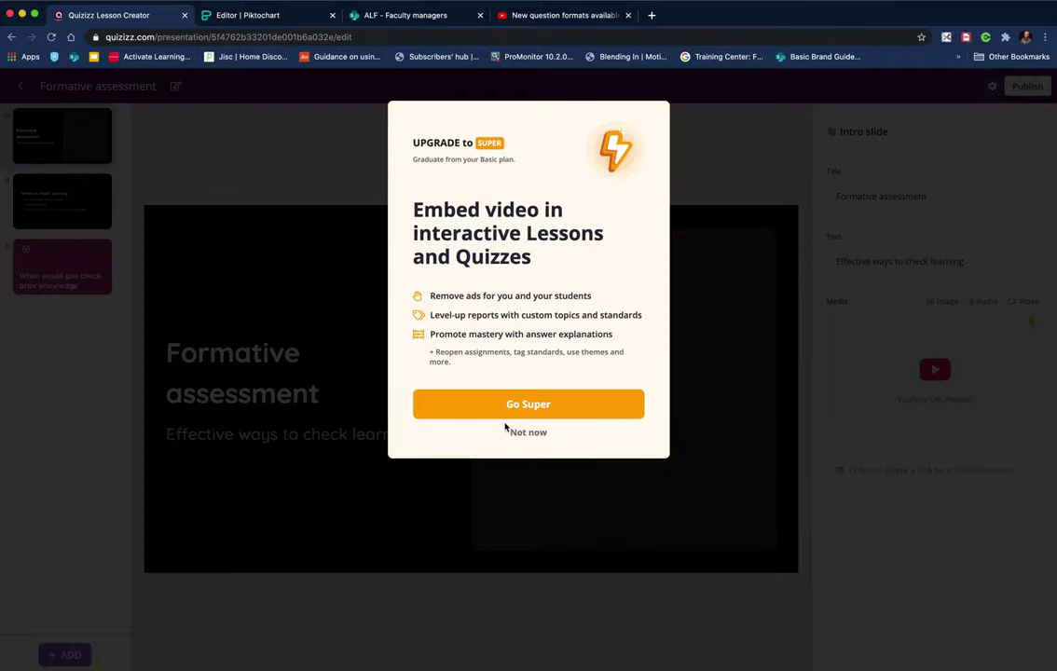
pyautogui.click(746, 159)
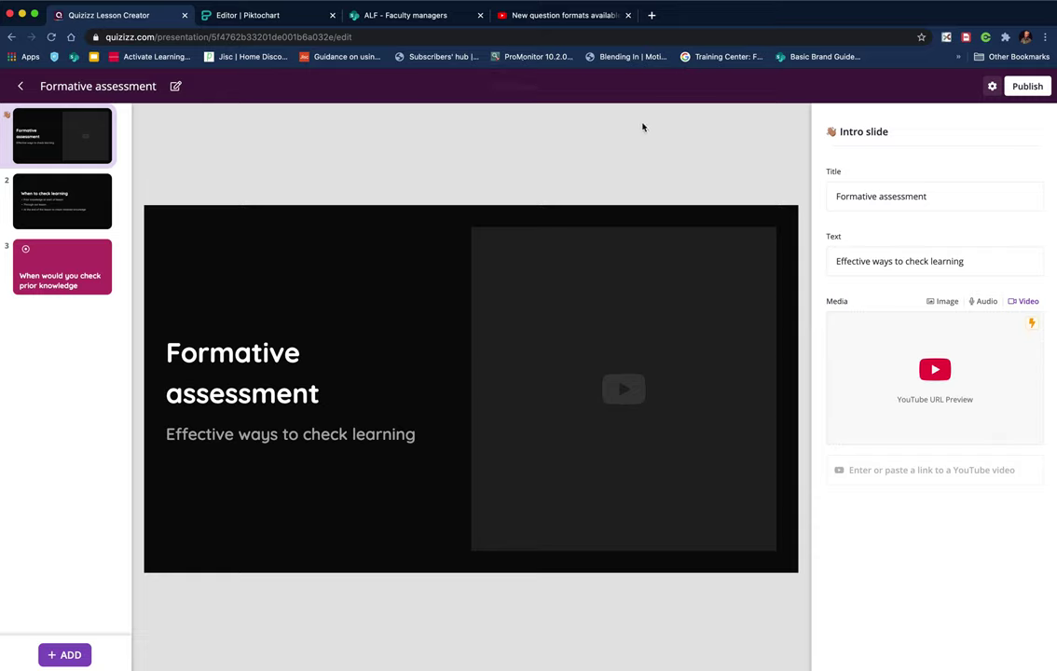
# - After slide 2, add a Title and Text slide titled 'Why is it important' with body 'to check'
pyautogui.click(61, 208)
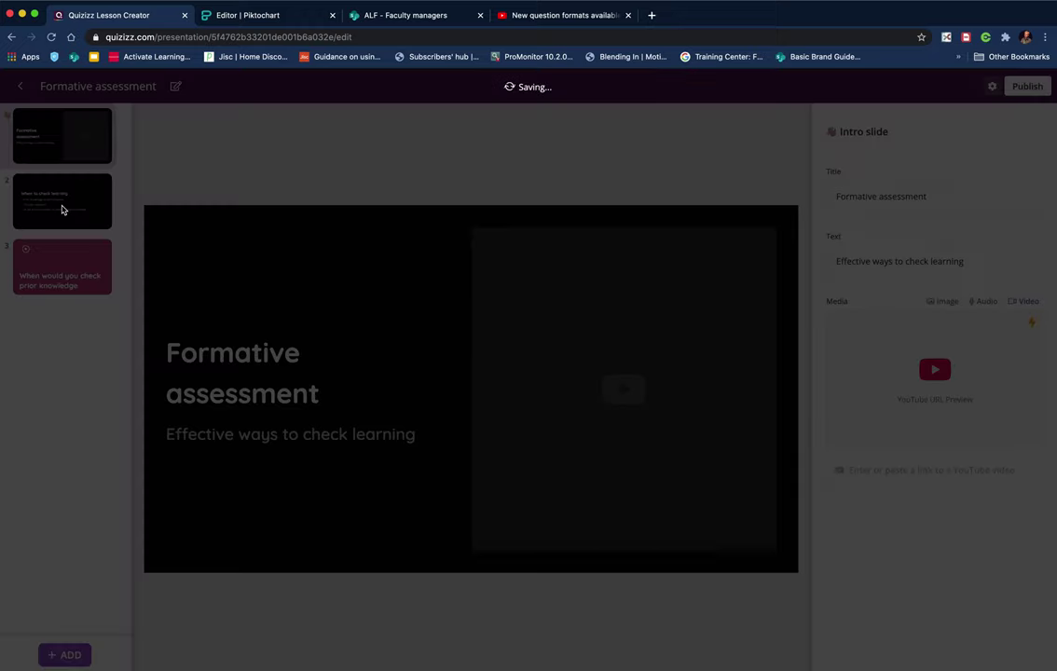
pyautogui.click(62, 656)
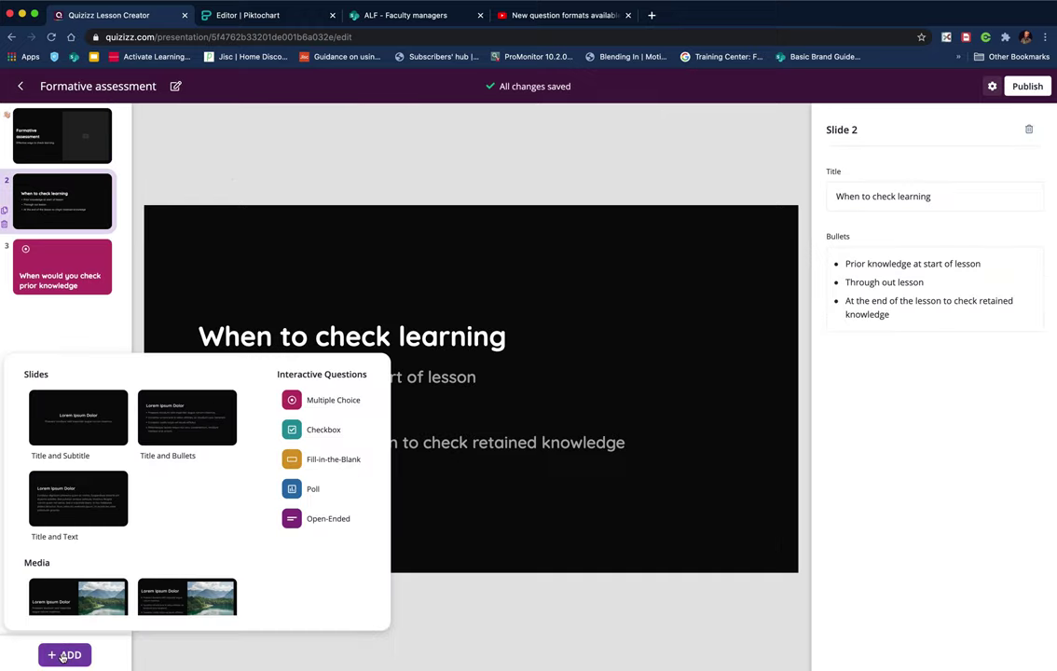
pyautogui.click(78, 511)
pyautogui.click(208, 371)
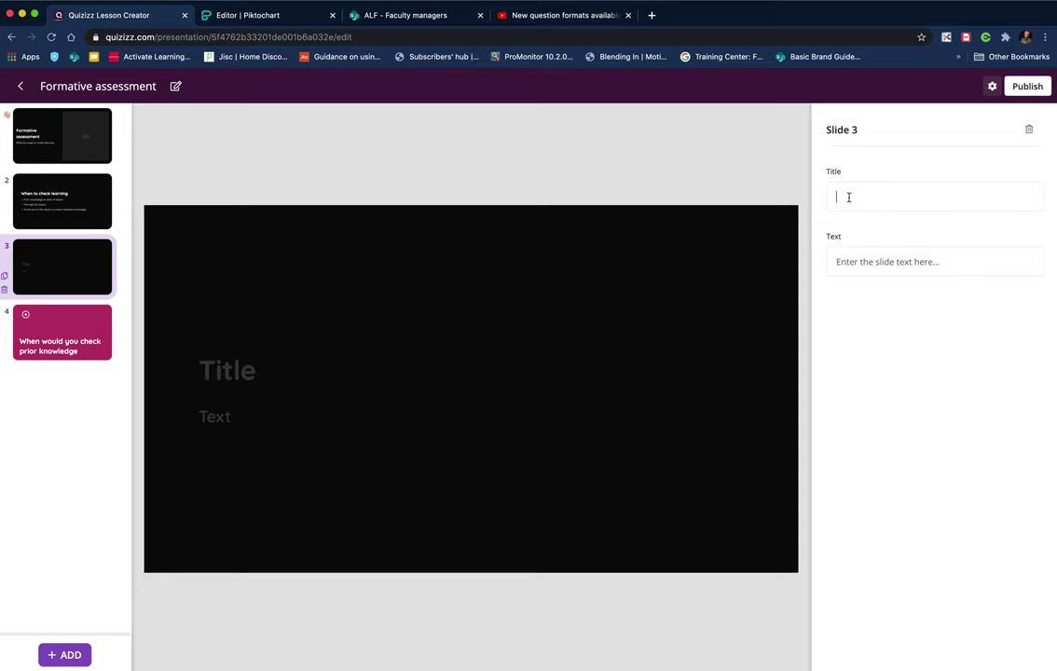
pyautogui.write('Why is')
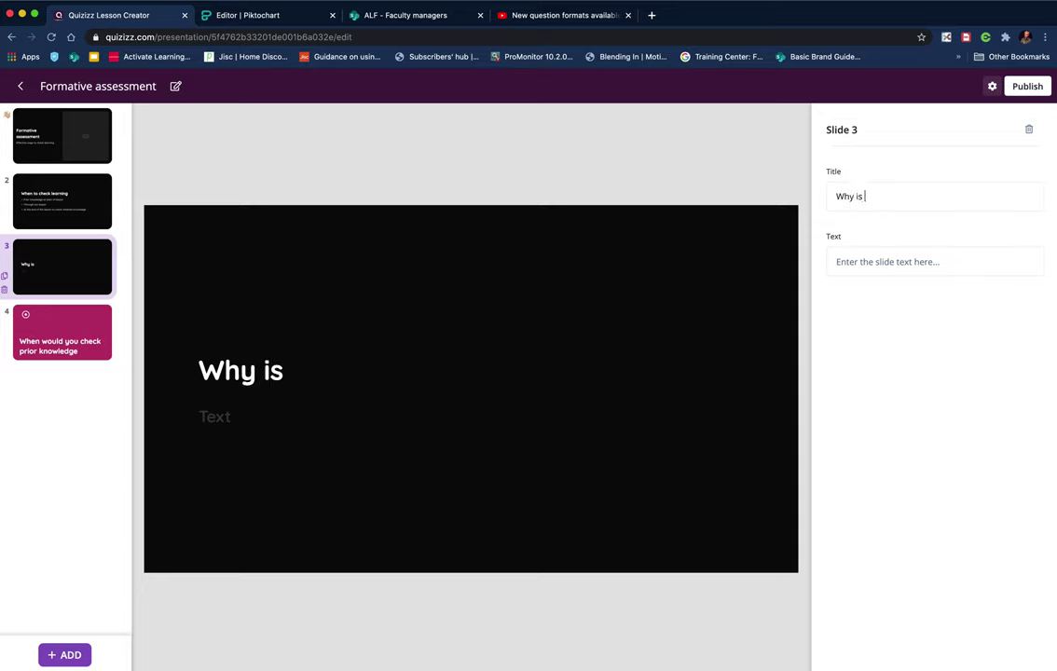
pyautogui.write(' it impor')
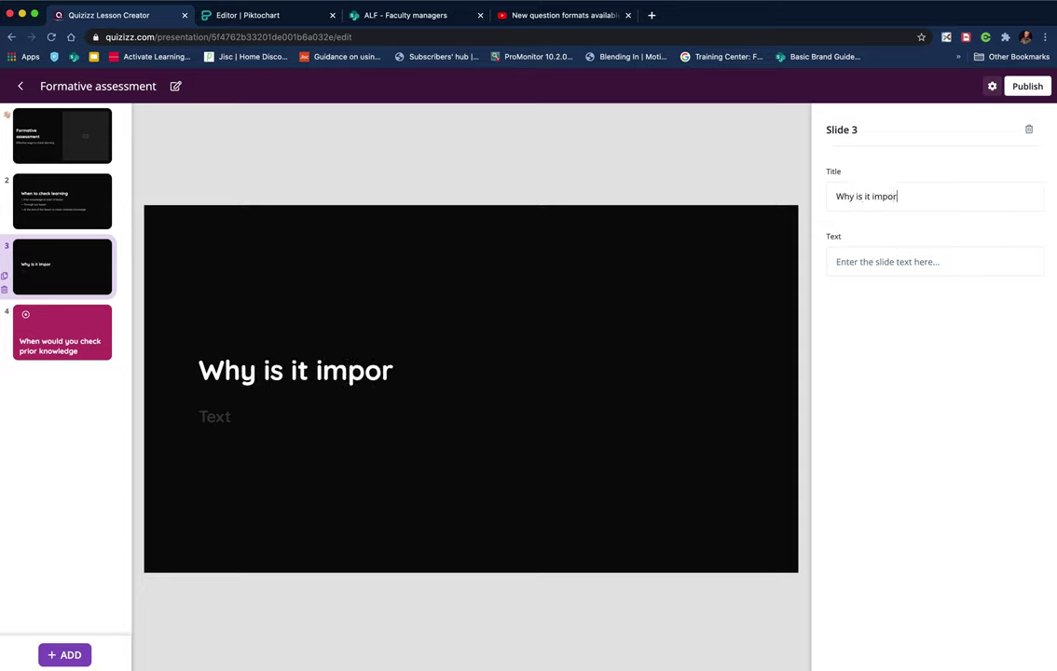
pyautogui.write('tatn')
pyautogui.press('BackSpace')
pyautogui.press('BackSpace')
pyautogui.write('nt')
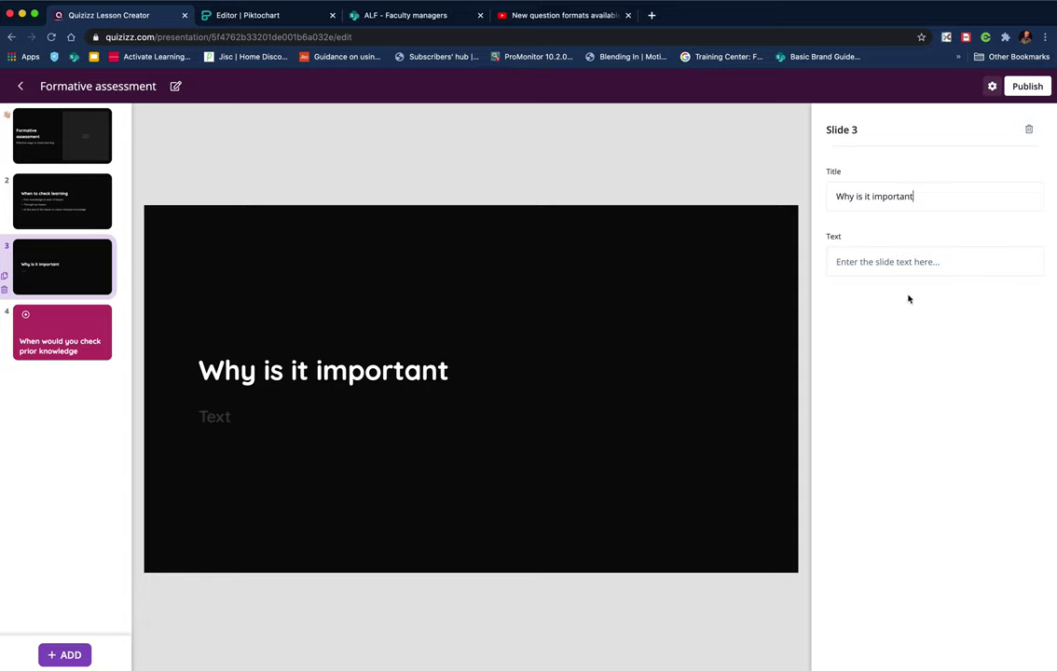
pyautogui.click(840, 263)
pyautogui.write('to ')
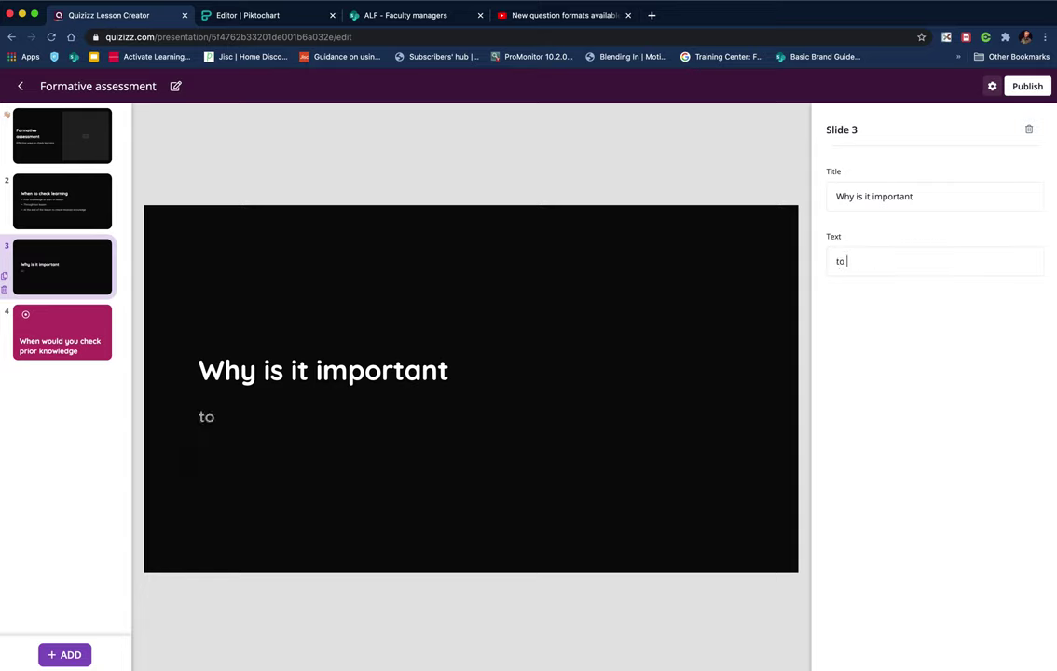
pyautogui.write('check')
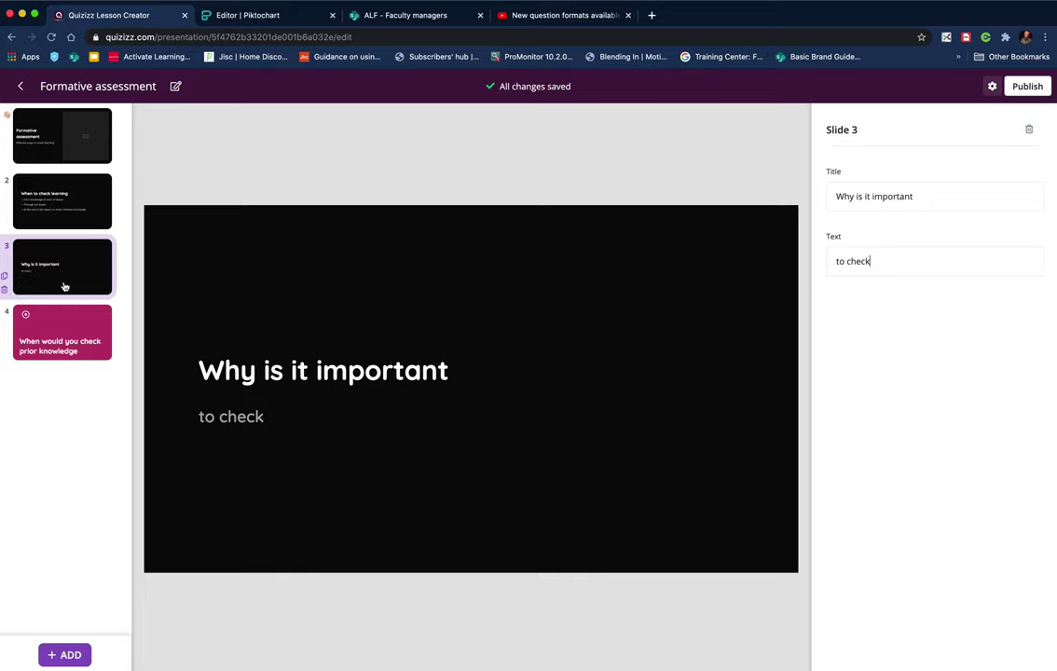
pyautogui.click(74, 656)
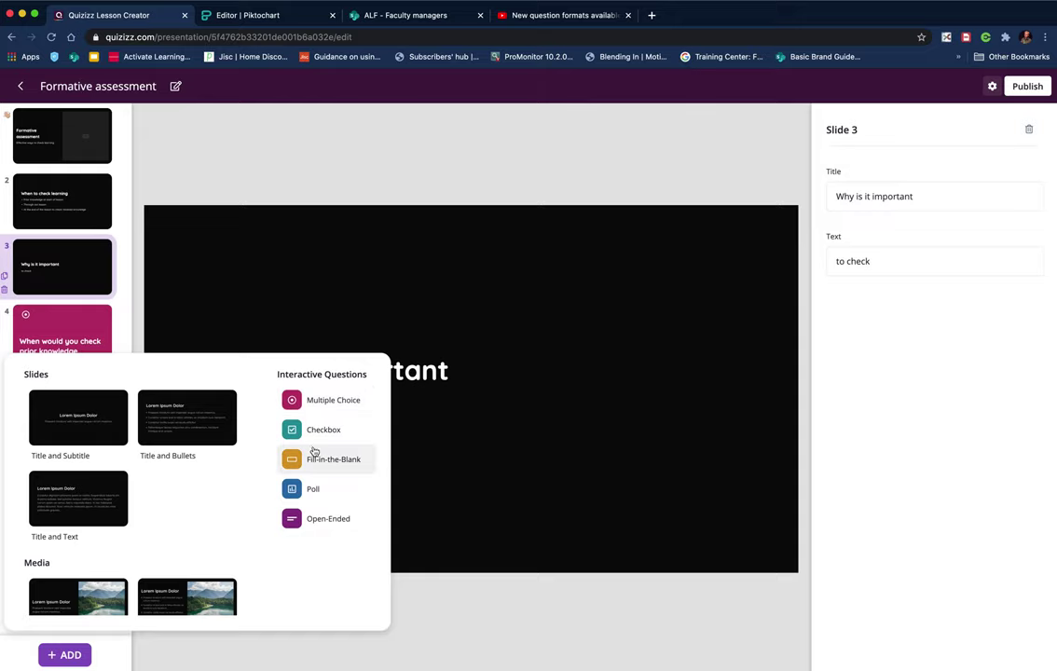
# - Add a poll slide asking 'Which are your favorite type of question', correcting the typos
pyautogui.click(293, 491)
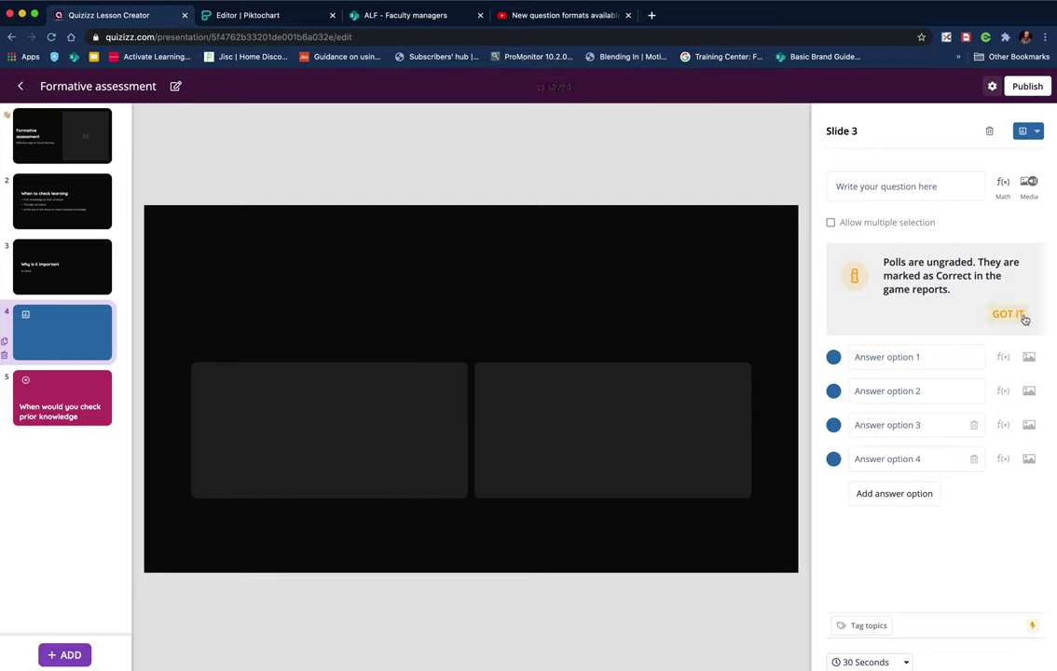
pyautogui.click(859, 187)
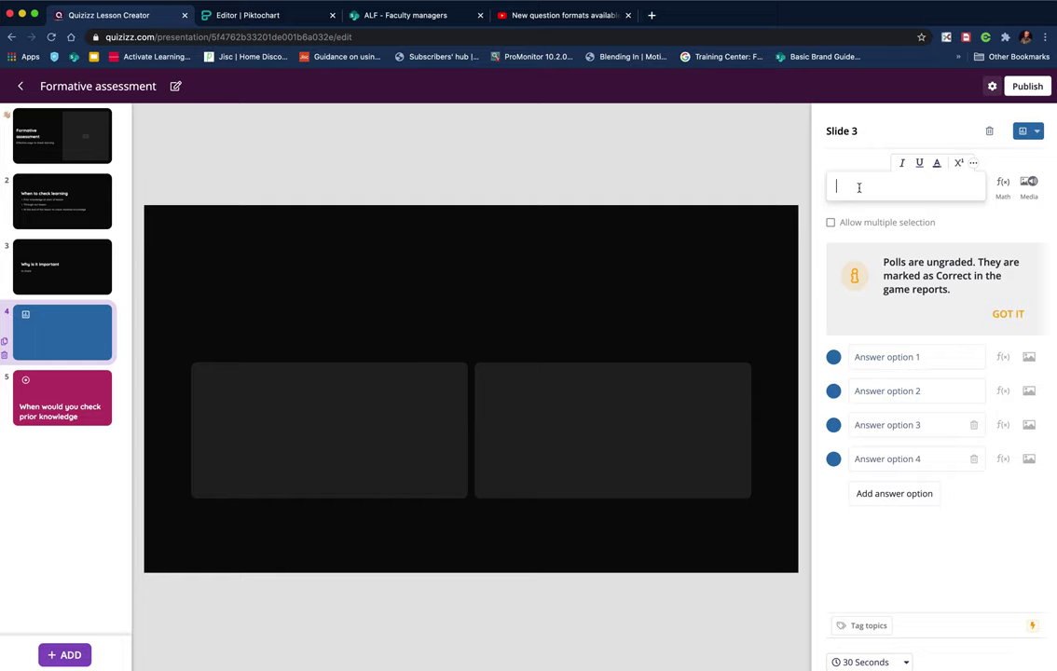
pyautogui.write('Which a')
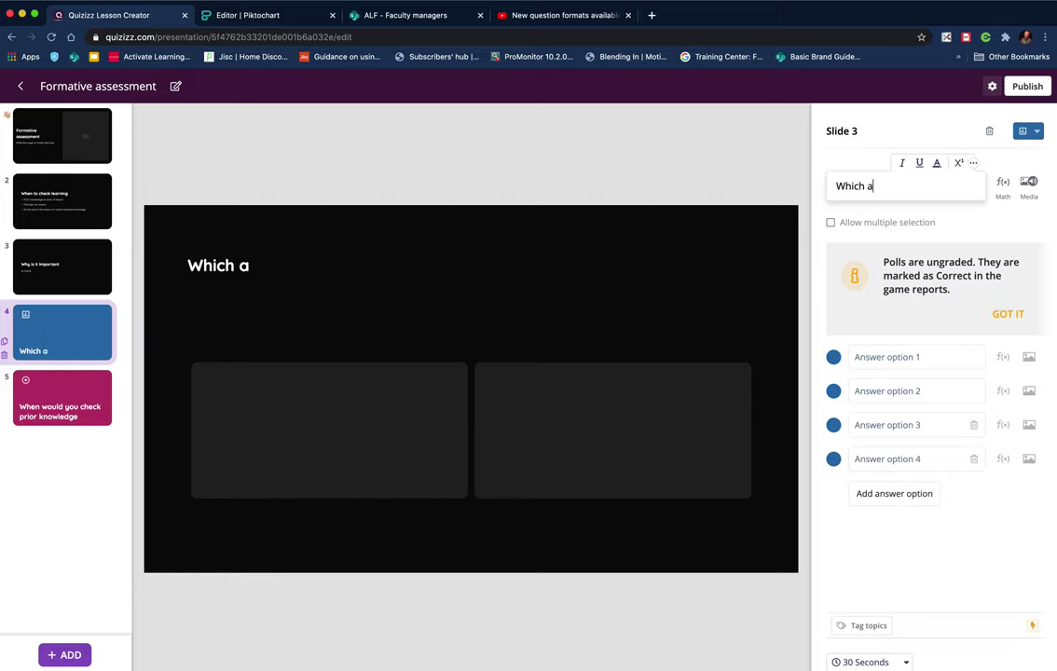
pyautogui.write('re your')
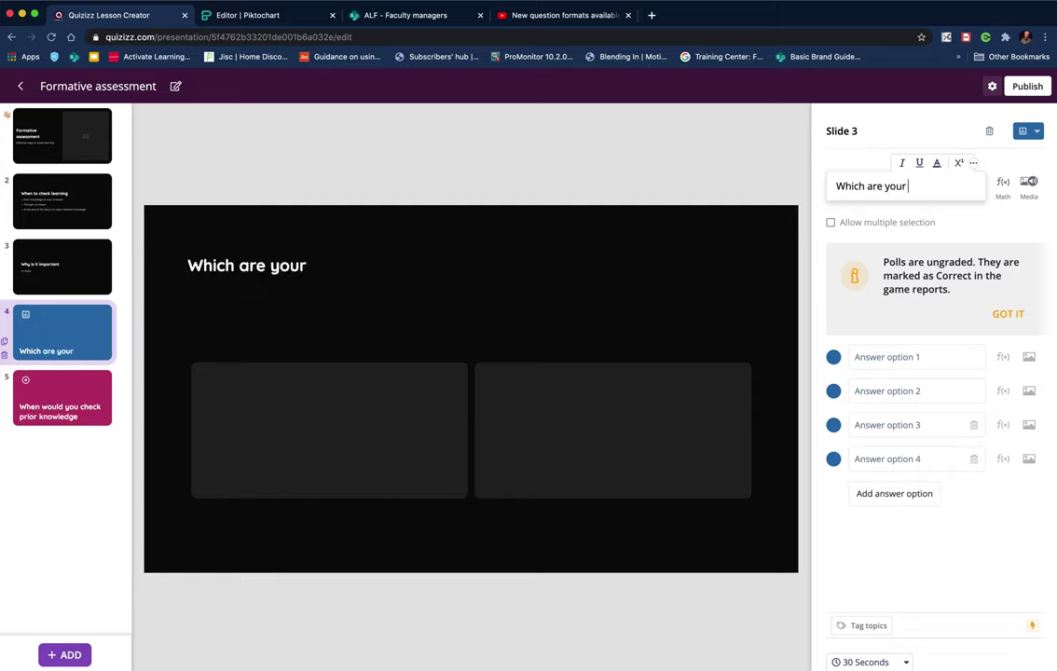
pyautogui.write(' favorite ')
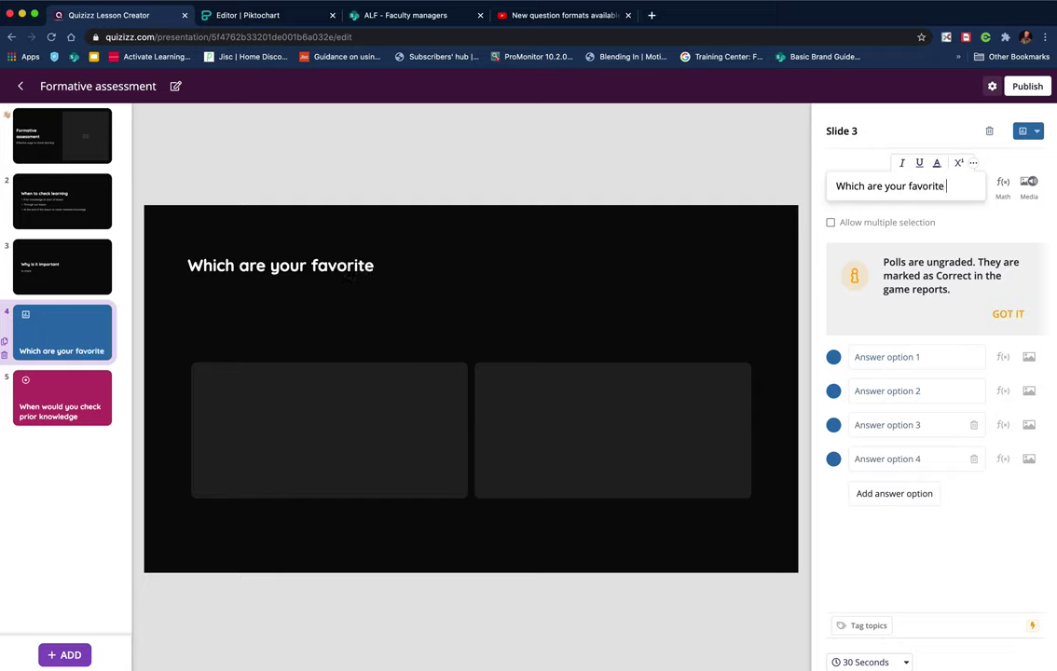
pyautogui.write('ti')
pyautogui.write('uype')
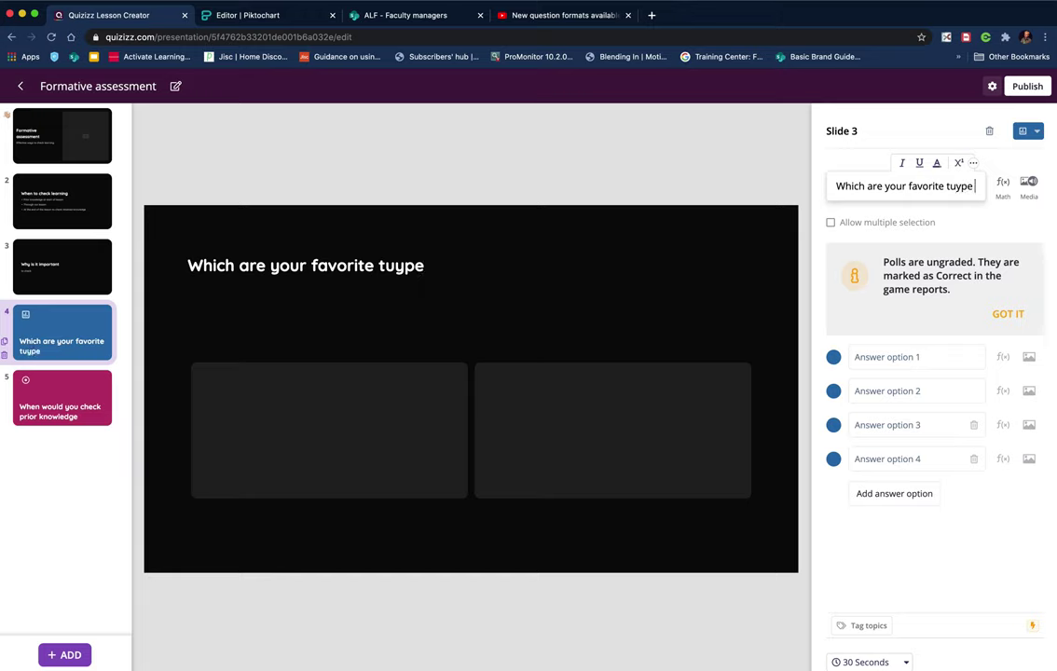
pyautogui.write(' pf')
pyautogui.press('BackSpace')
pyautogui.press('BackSpace')
pyautogui.press('BackSpace')
pyautogui.write('of ques')
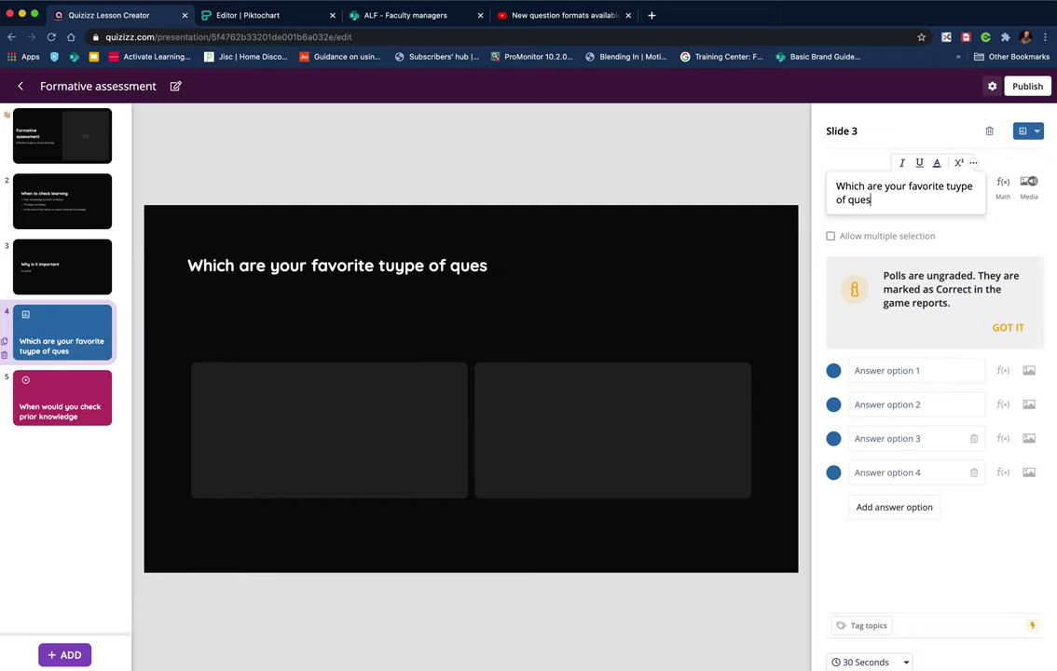
pyautogui.write('tion')
pyautogui.click(950, 187)
pyautogui.press('Delete')
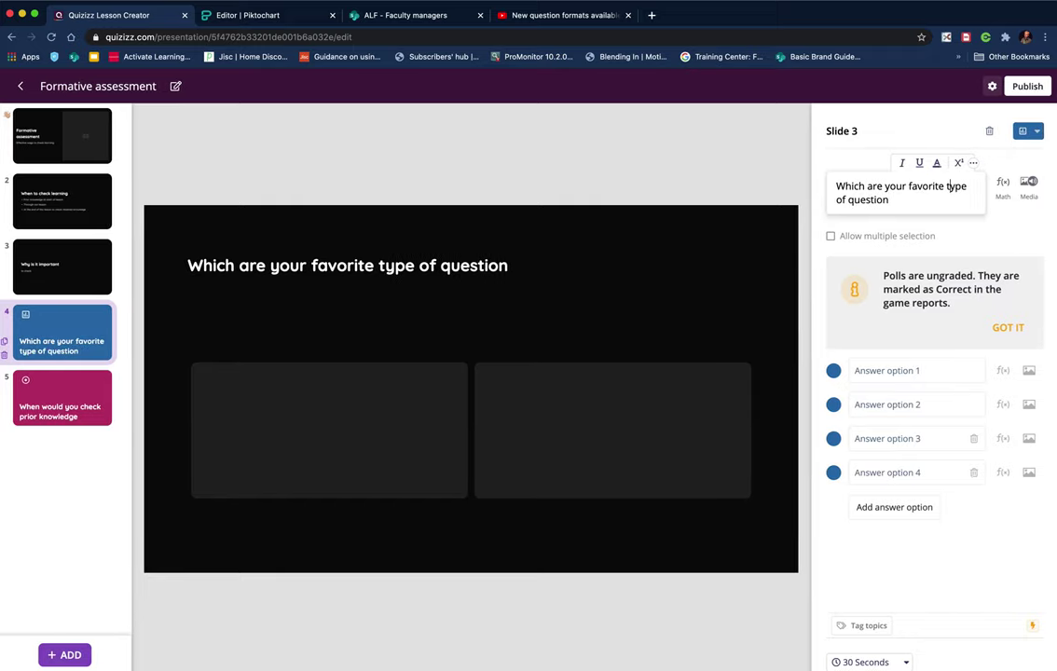
# - Fill the first three poll answer options with MC, Poll and ranking
pyautogui.click(861, 373)
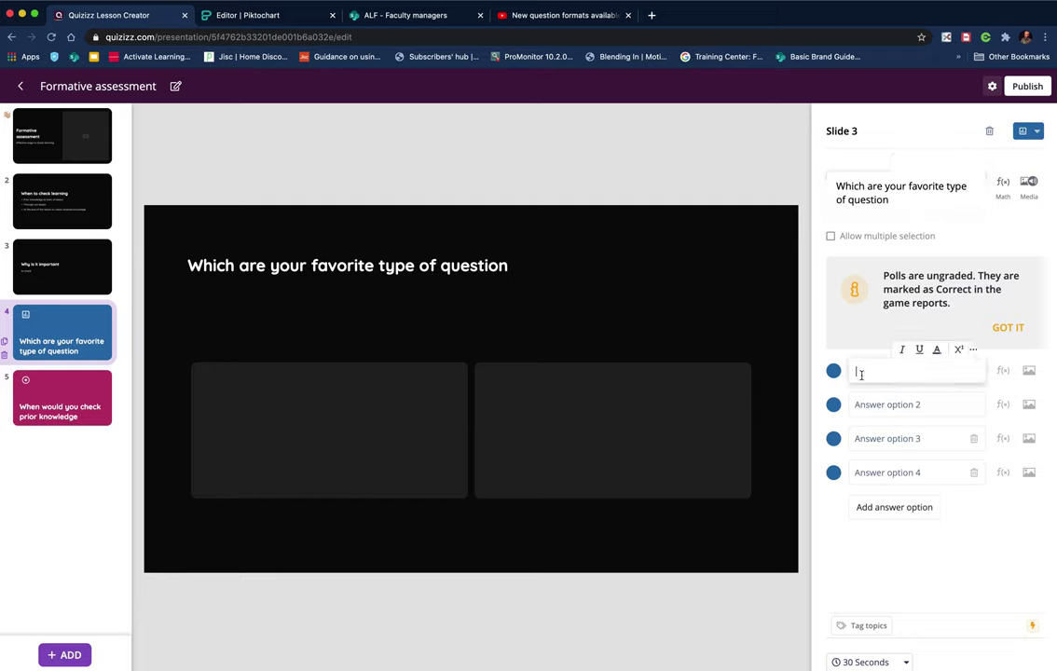
pyautogui.write('MC')
pyautogui.click(863, 406)
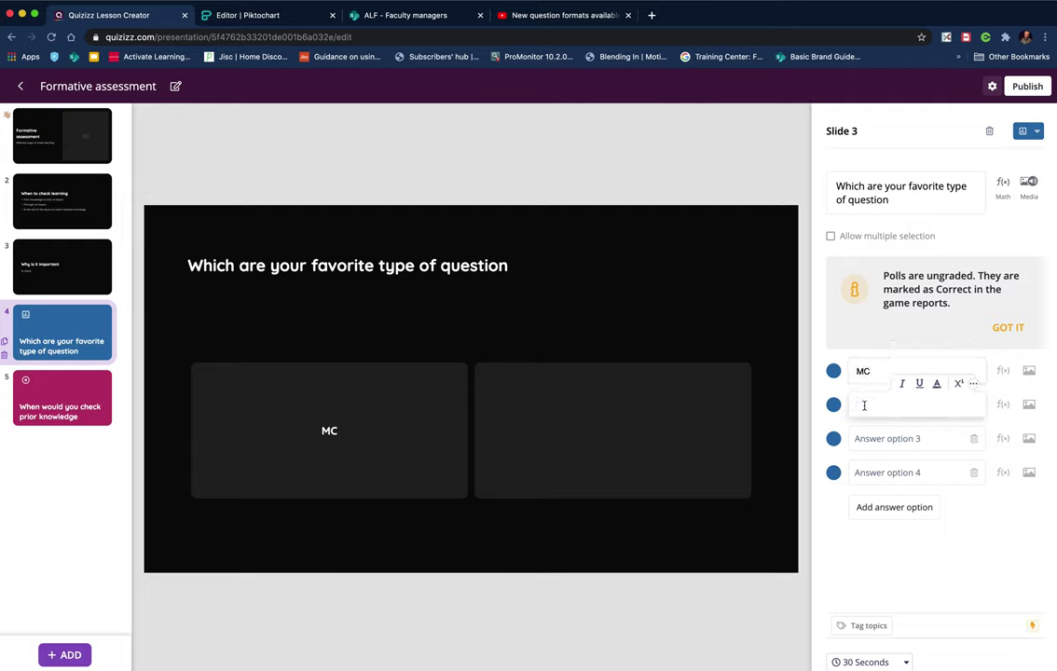
pyautogui.write('Poll')
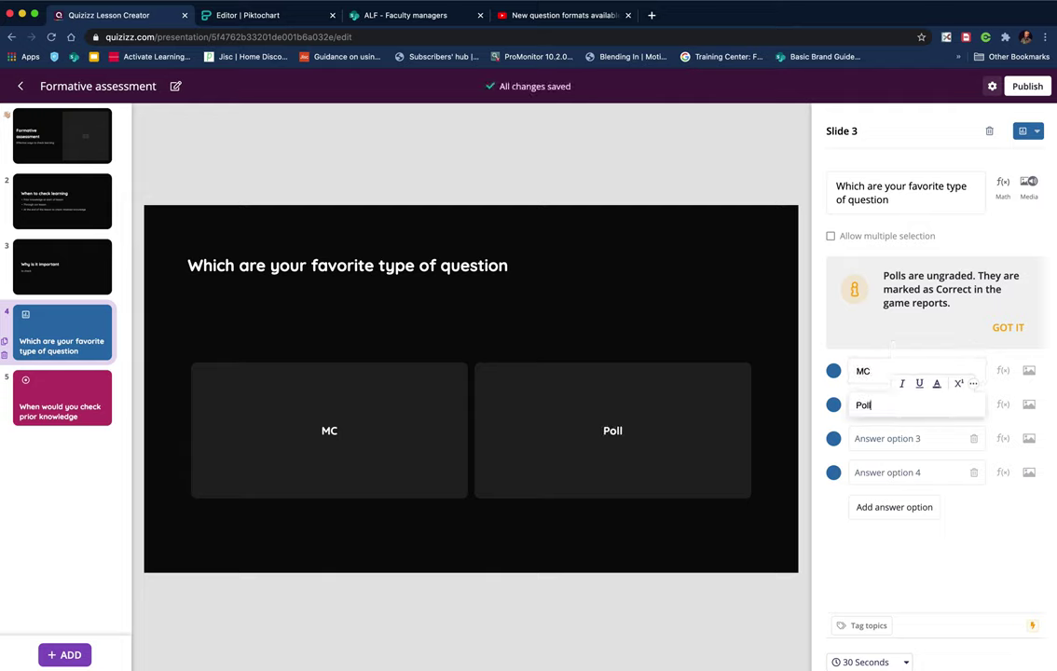
pyautogui.click(863, 439)
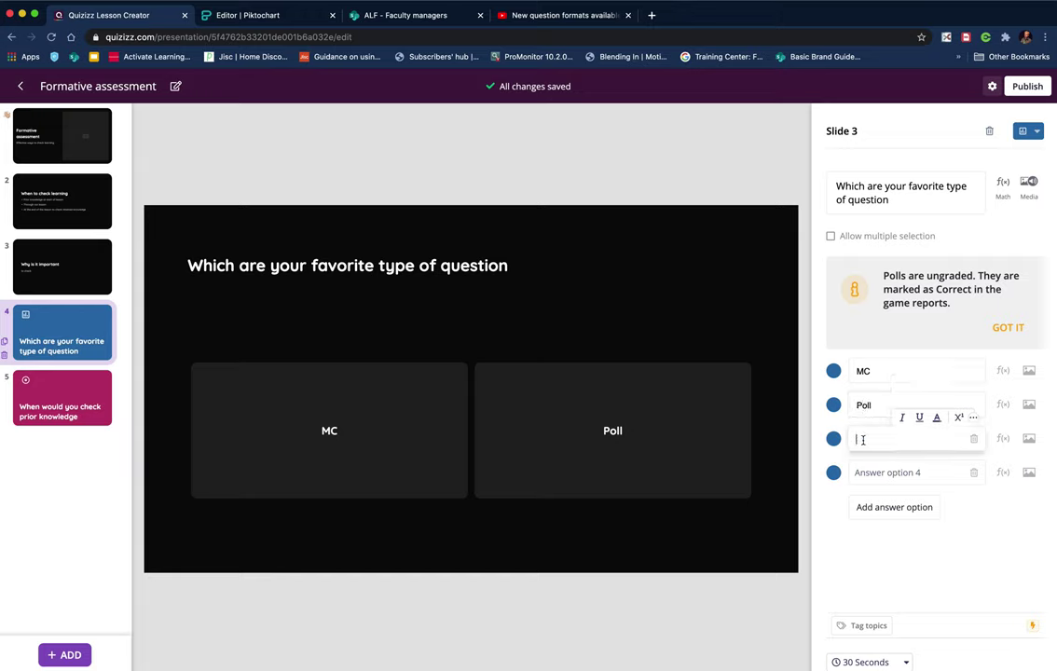
pyautogui.write('ranking')
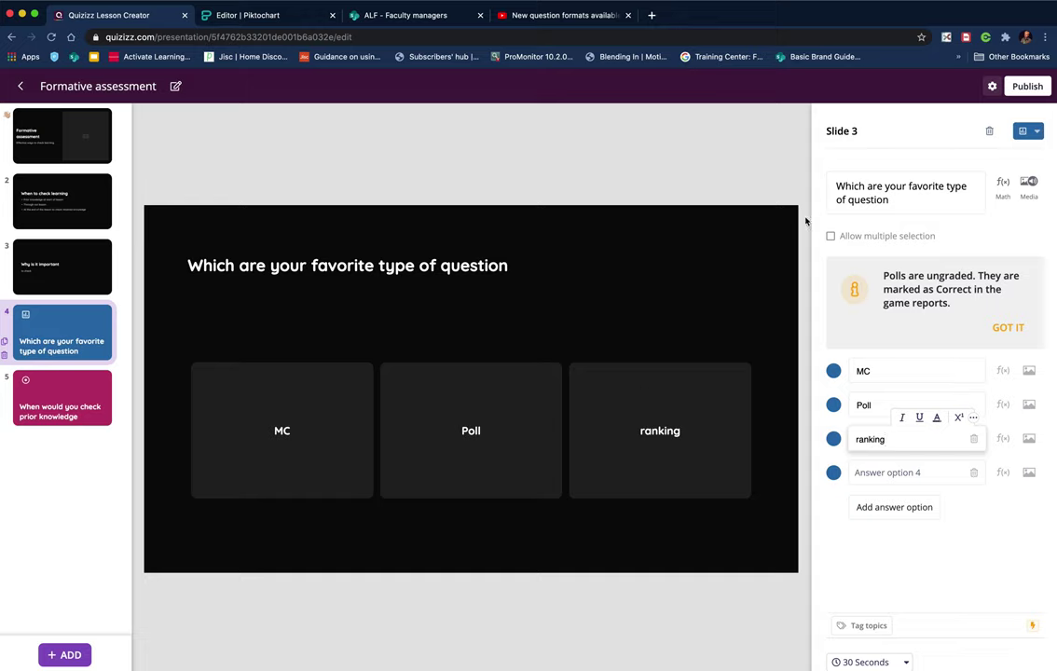
# - Browse the available slide types without adding one, then publish the lesson
pyautogui.click(62, 656)
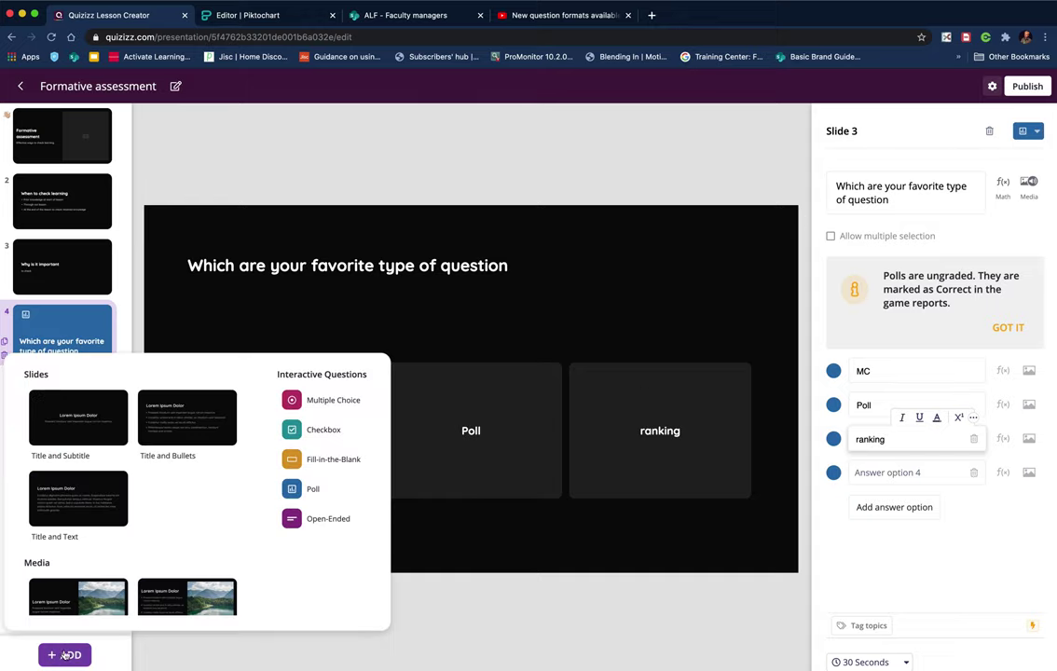
pyautogui.scroll(-2, 190, 499)
pyautogui.scroll(2, 191, 499)
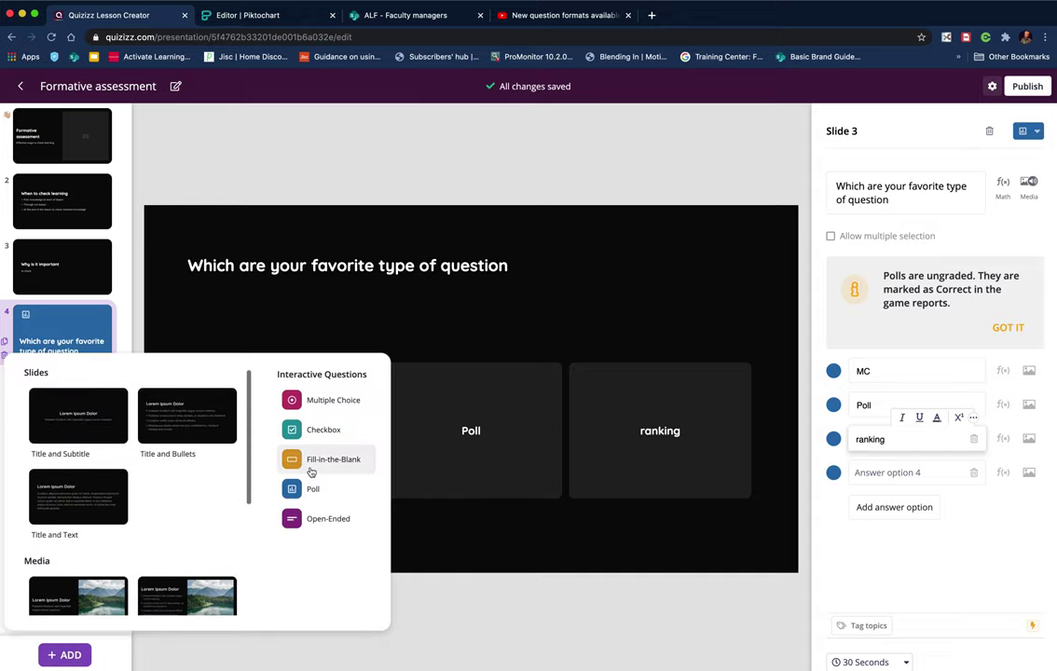
pyautogui.scroll(-4, 223, 526)
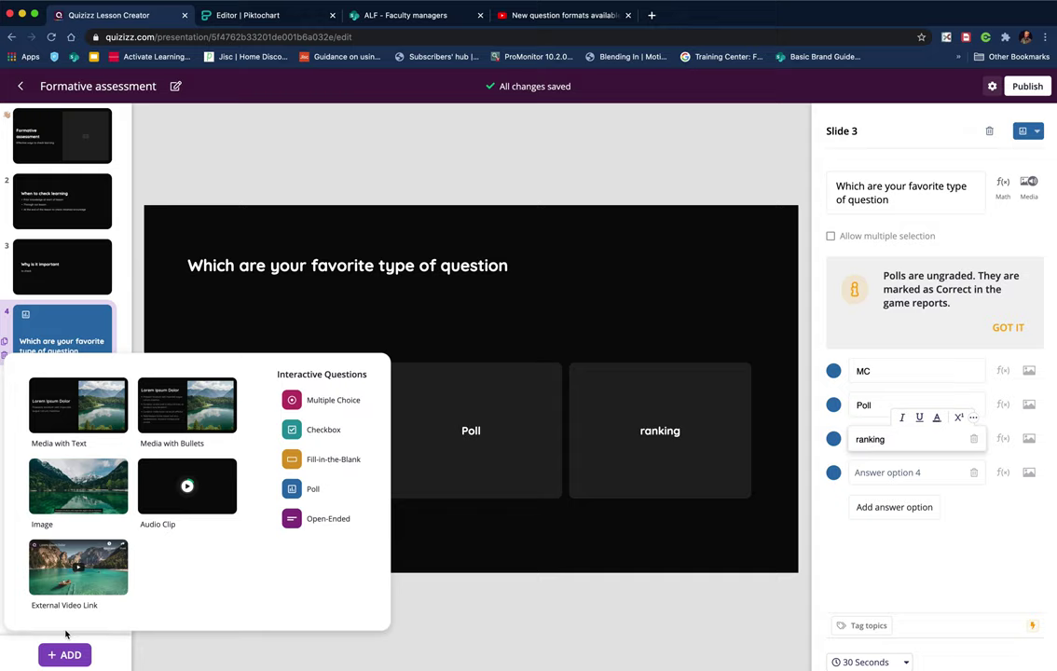
pyautogui.click(214, 166)
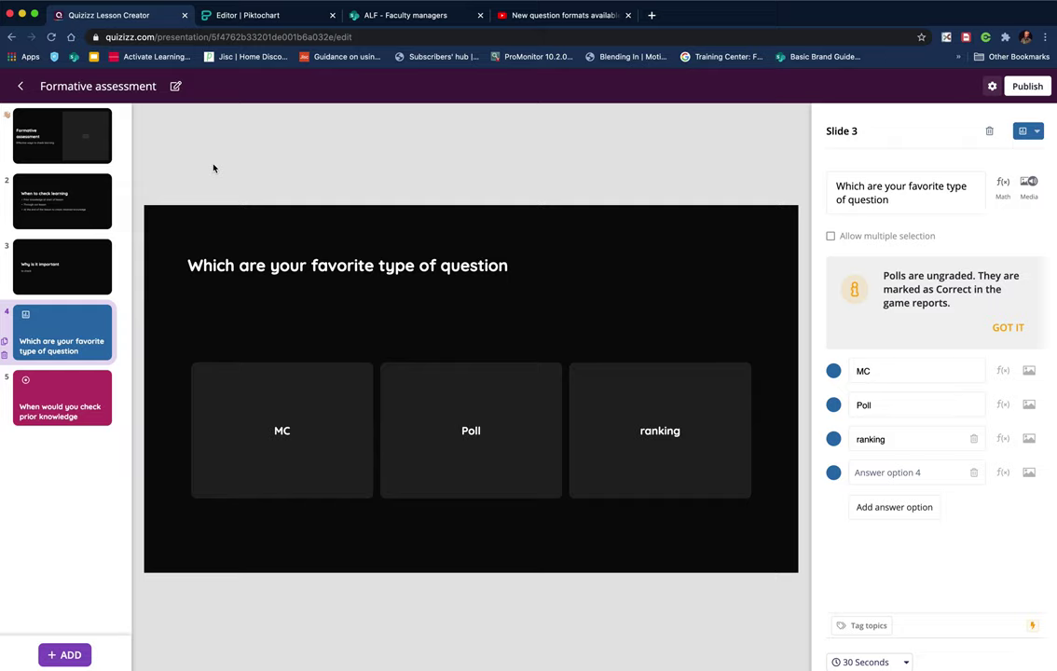
pyautogui.click(1027, 88)
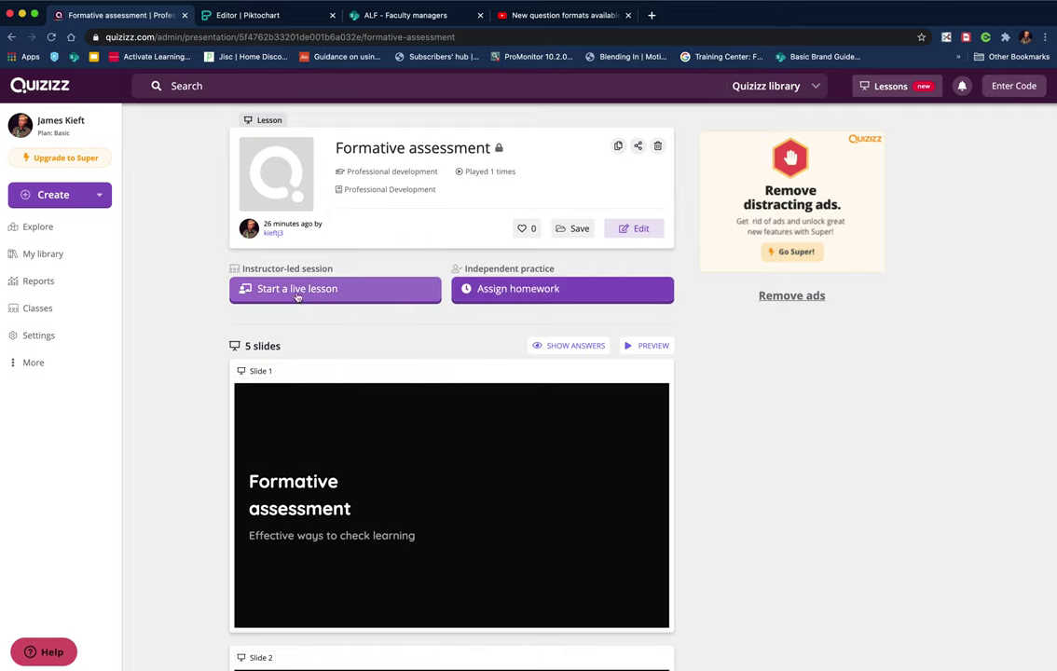
# - Start a live lesson with Show leaderboard switched off in Advanced Settings and begin presenting
pyautogui.click(306, 297)
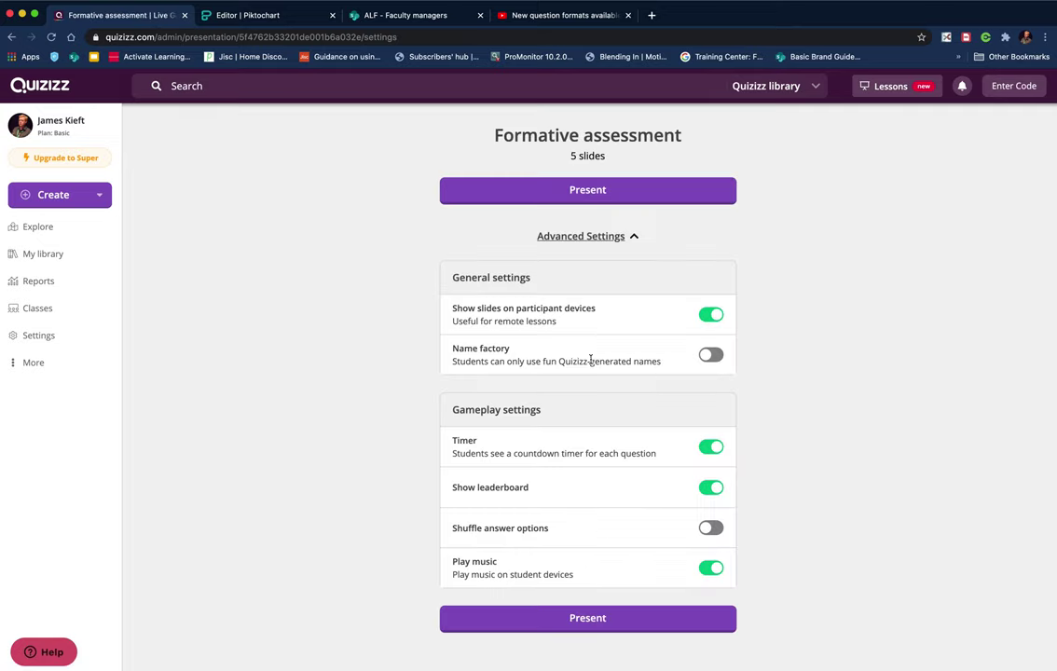
pyautogui.click(712, 448)
pyautogui.click(714, 488)
pyautogui.click(574, 194)
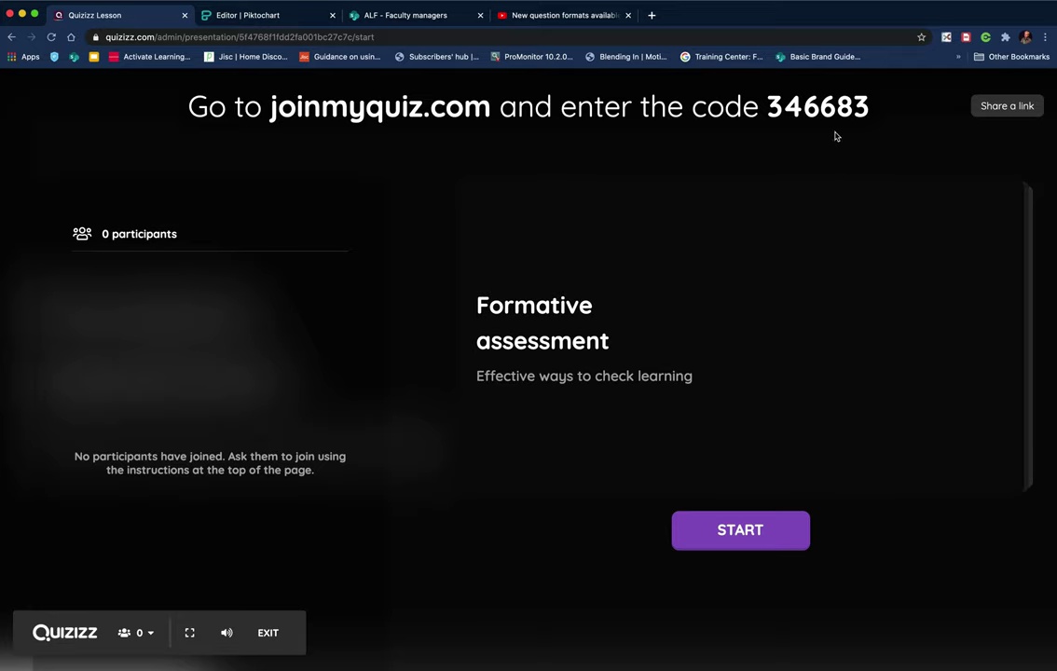
# - Copy the lesson's join link and switch to the test student's Chrome profile
pyautogui.click(997, 108)
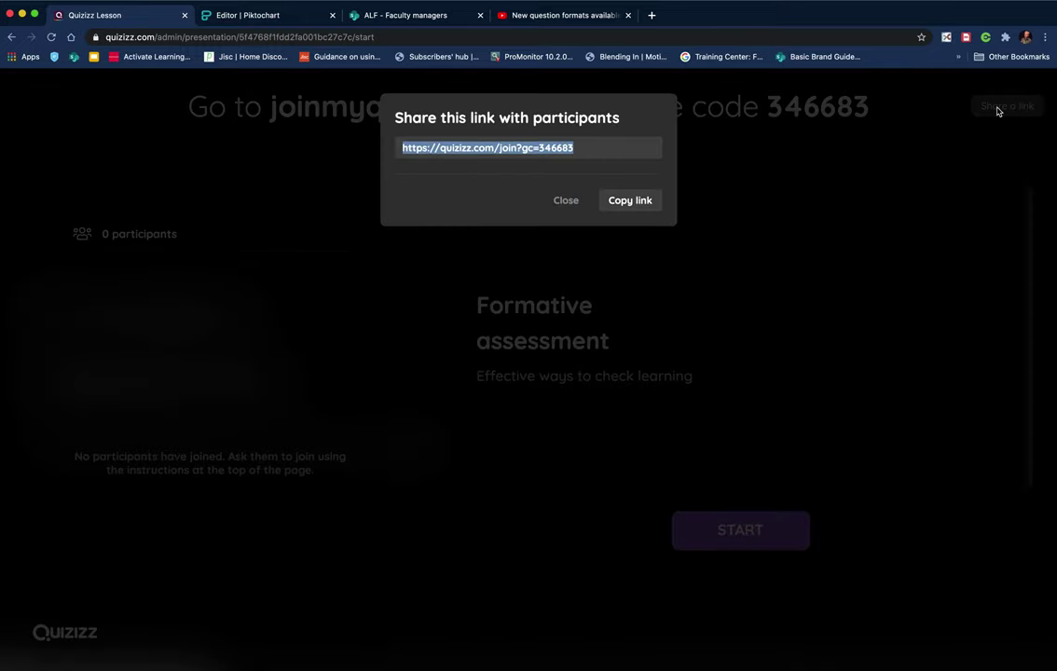
pyautogui.click(625, 204)
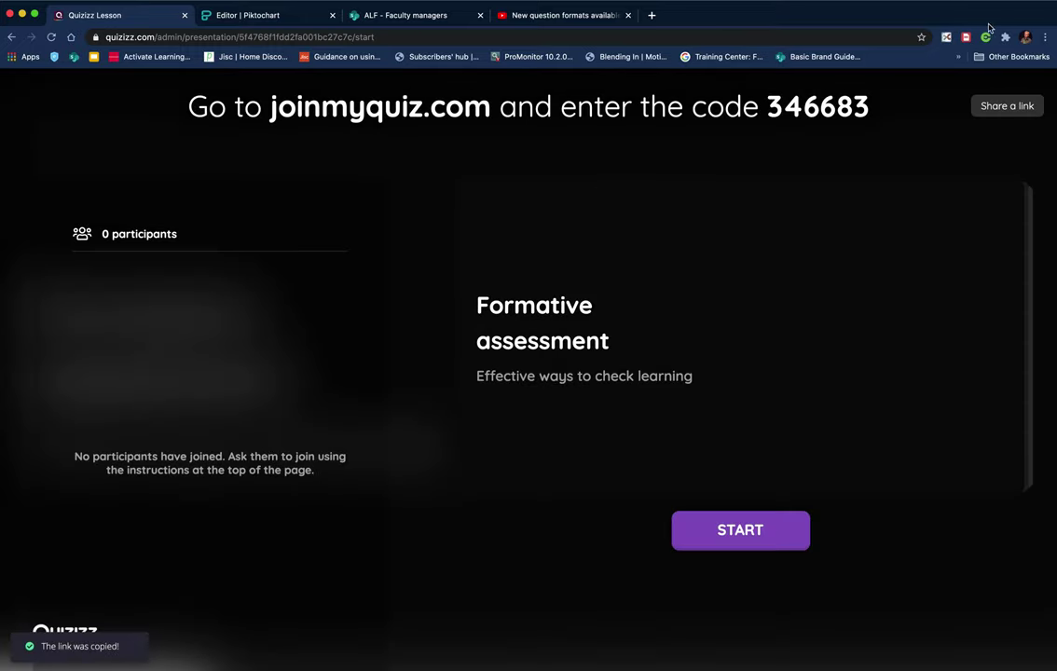
pyautogui.click(1025, 38)
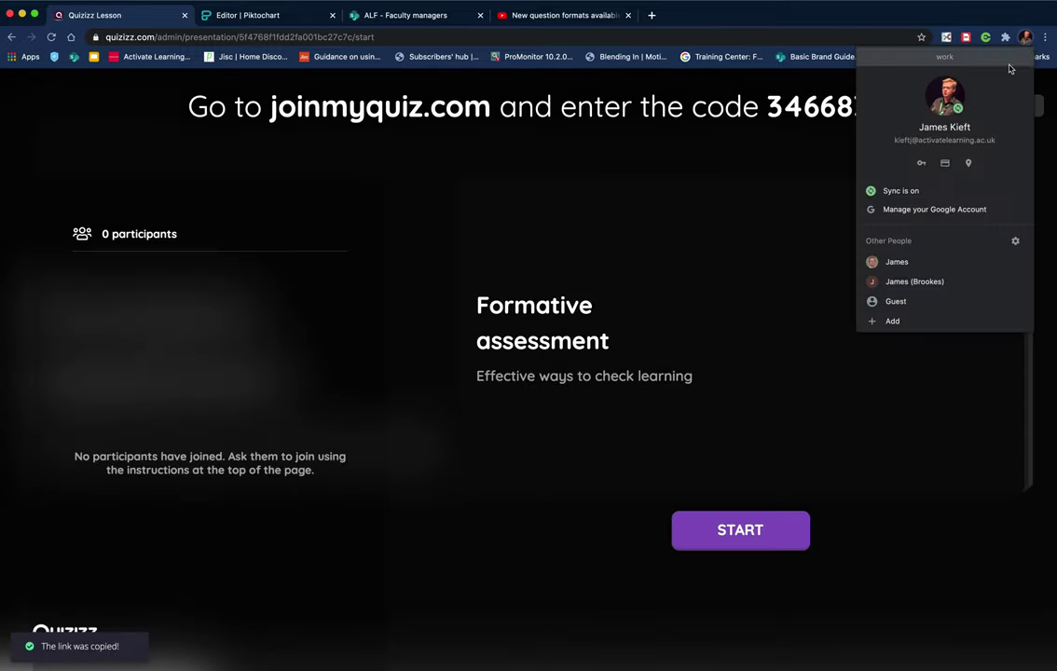
pyautogui.click(911, 281)
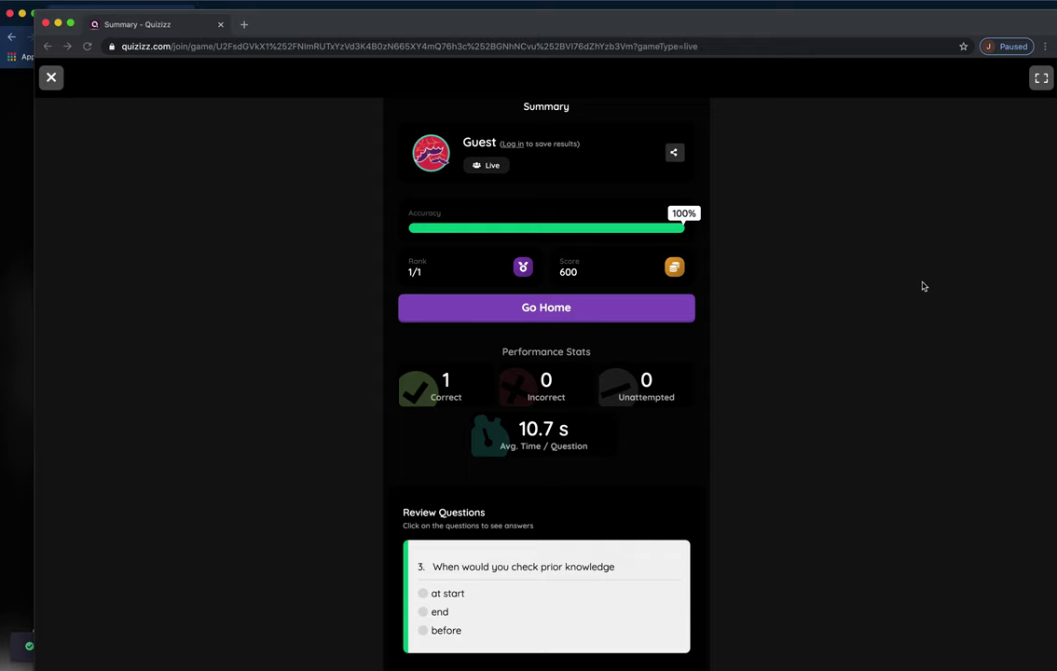
# - Load the join link as the test student, join, and start the lesson with 1 participant
pyautogui.doubleClick(174, 47)
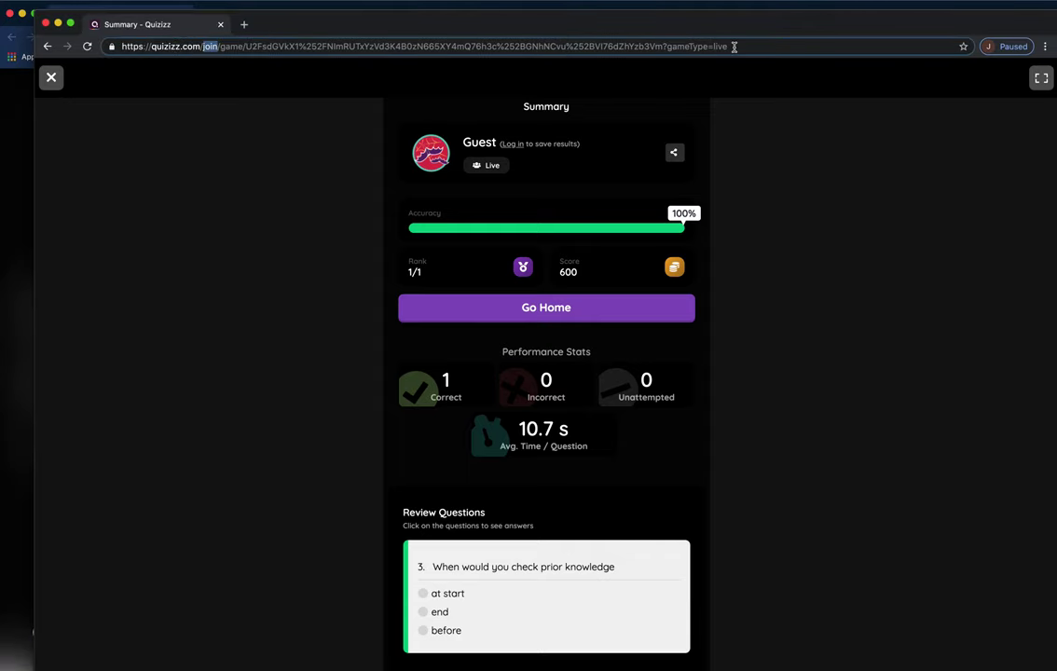
pyautogui.moveTo(736, 44); pyautogui.dragTo(146, 43)
pyautogui.press('BackSpace')
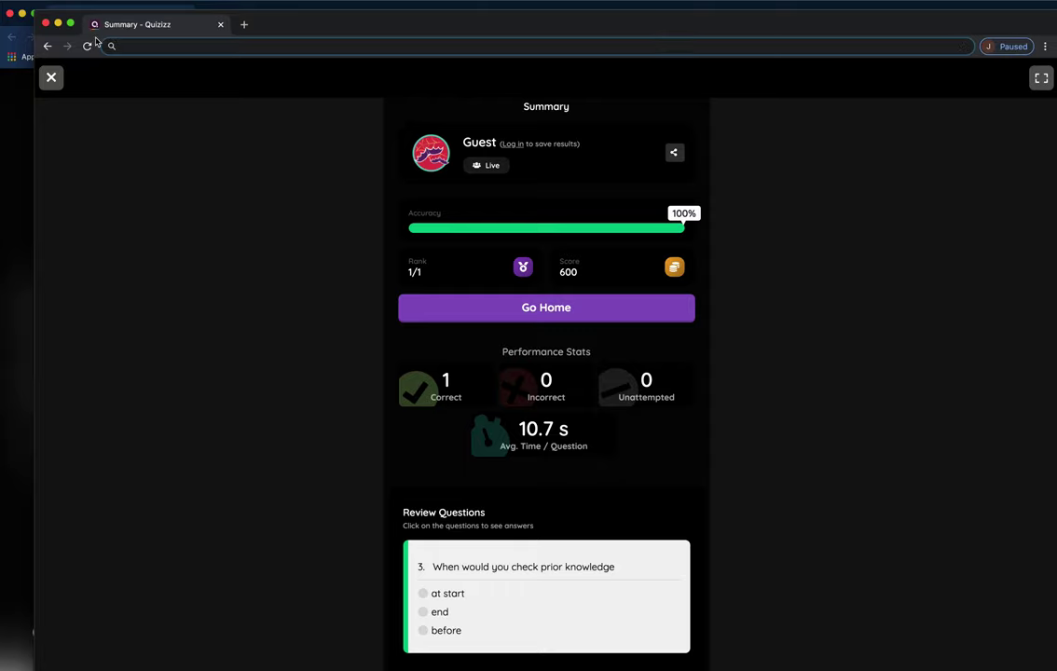
pyautogui.hotkey('ctrl', 'v')
pyautogui.press('Return')
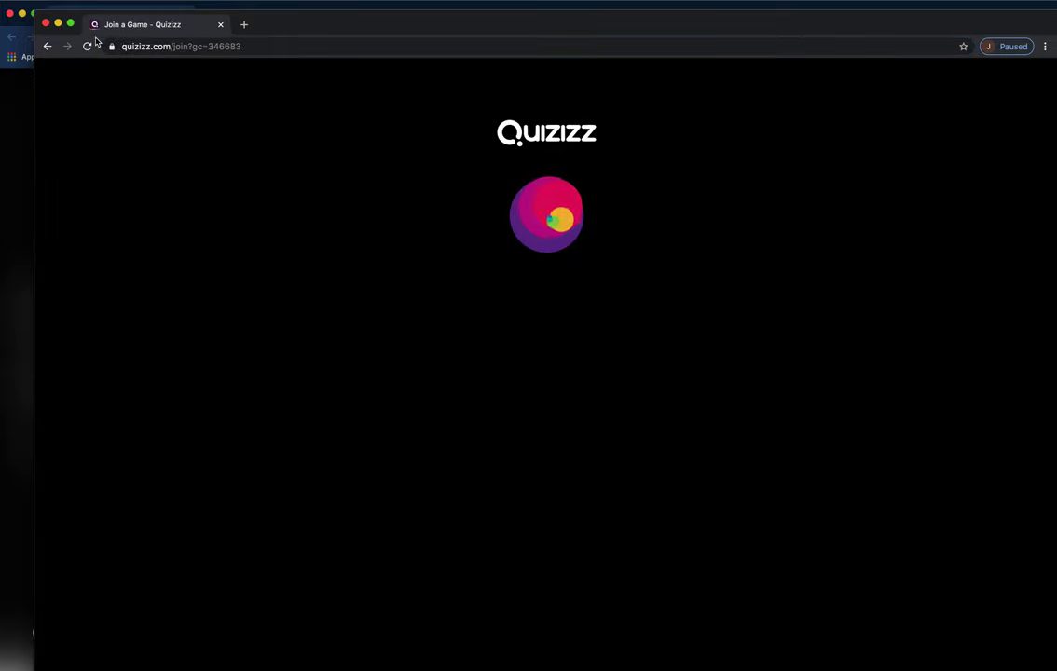
pyautogui.click(550, 213)
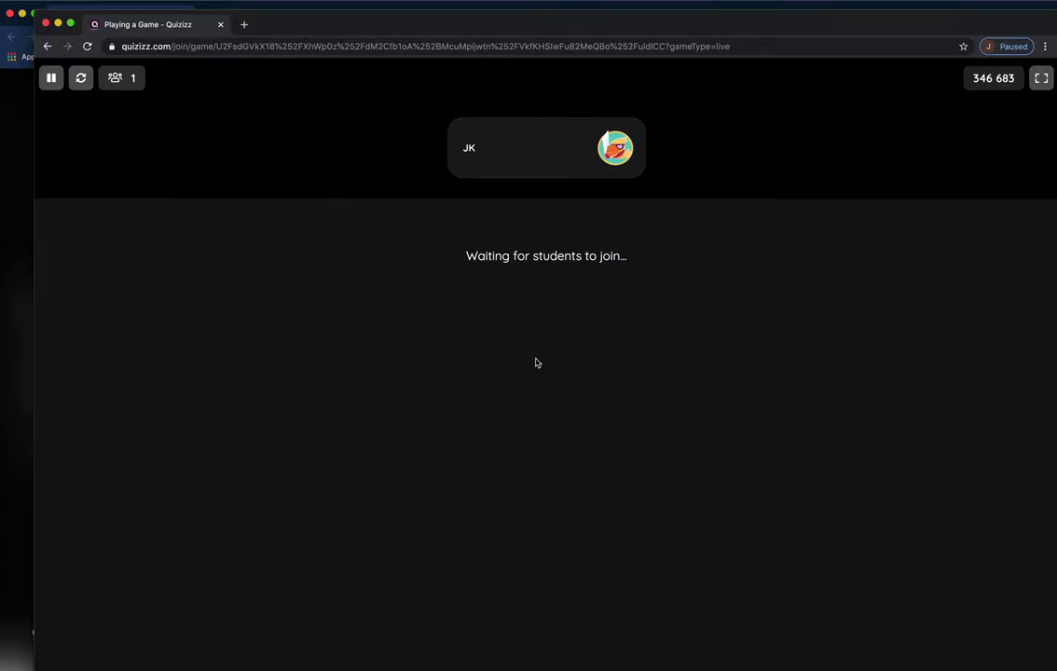
pyautogui.moveTo(352, 23); pyautogui.dragTo(335, 18)
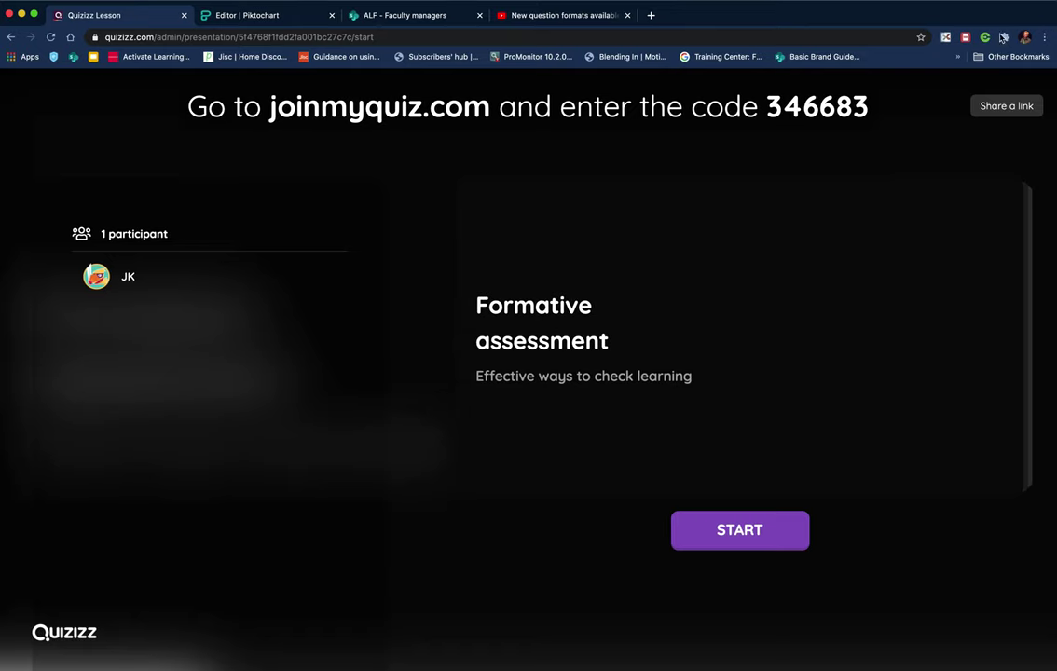
pyautogui.click(758, 539)
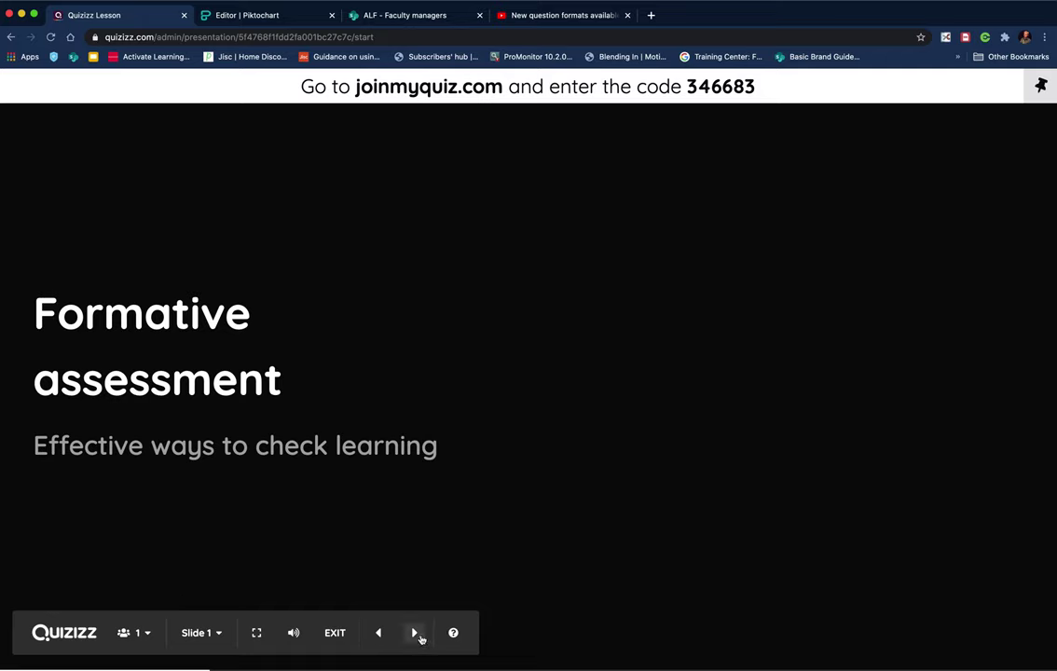
# - Step through the When to check learning bullets and the Why is it important slide to the poll
pyautogui.click(416, 634)
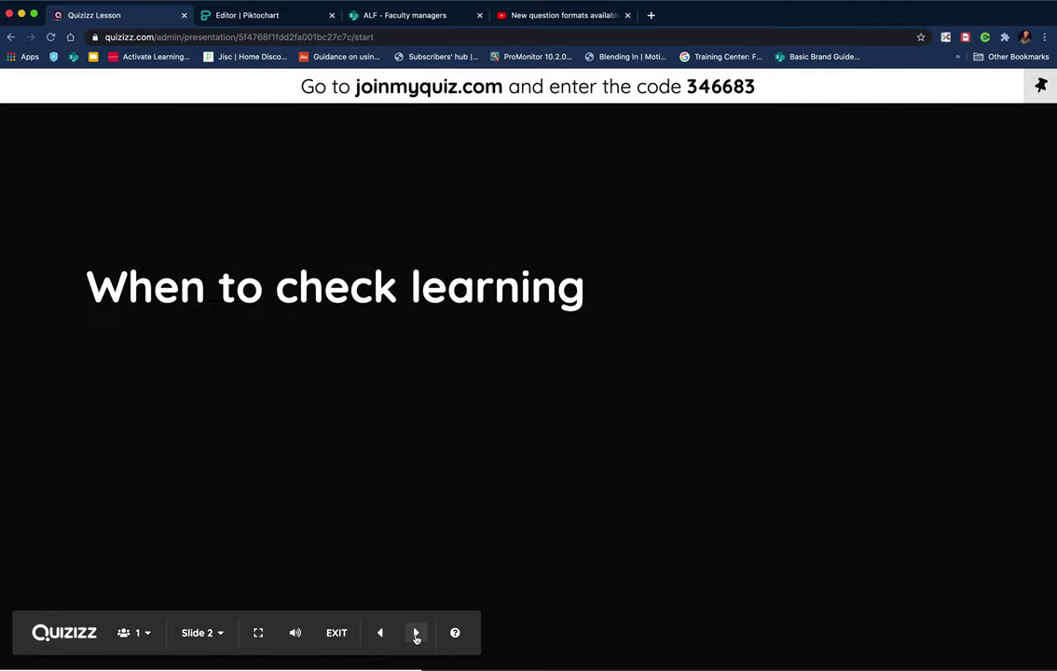
pyautogui.click(416, 634)
pyautogui.click(1023, 41)
pyautogui.click(944, 287)
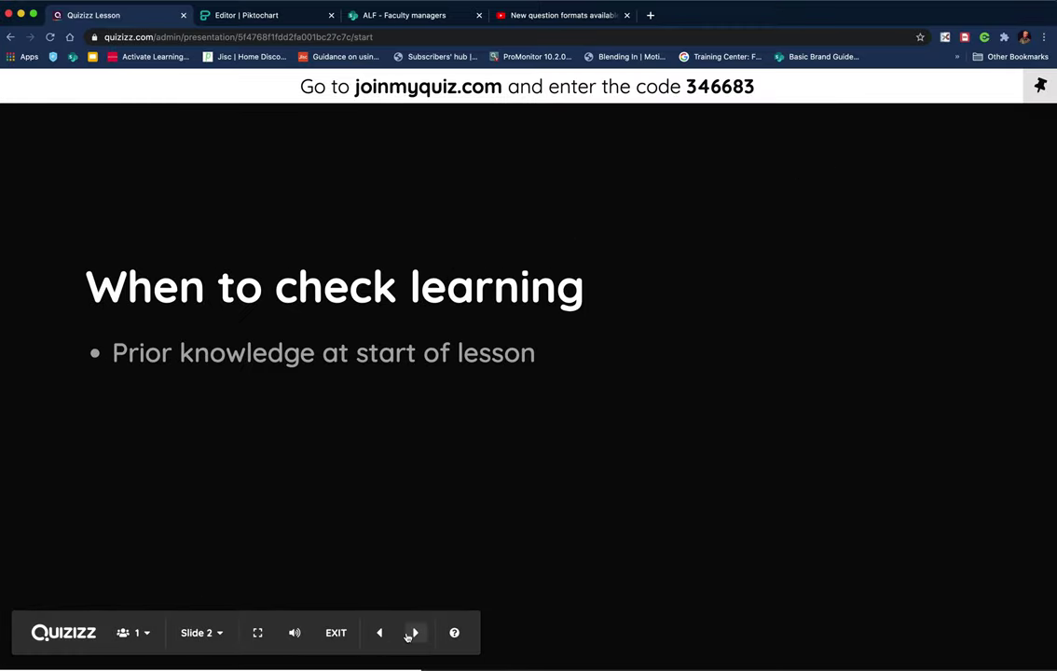
pyautogui.click(415, 634)
pyautogui.click(415, 634)
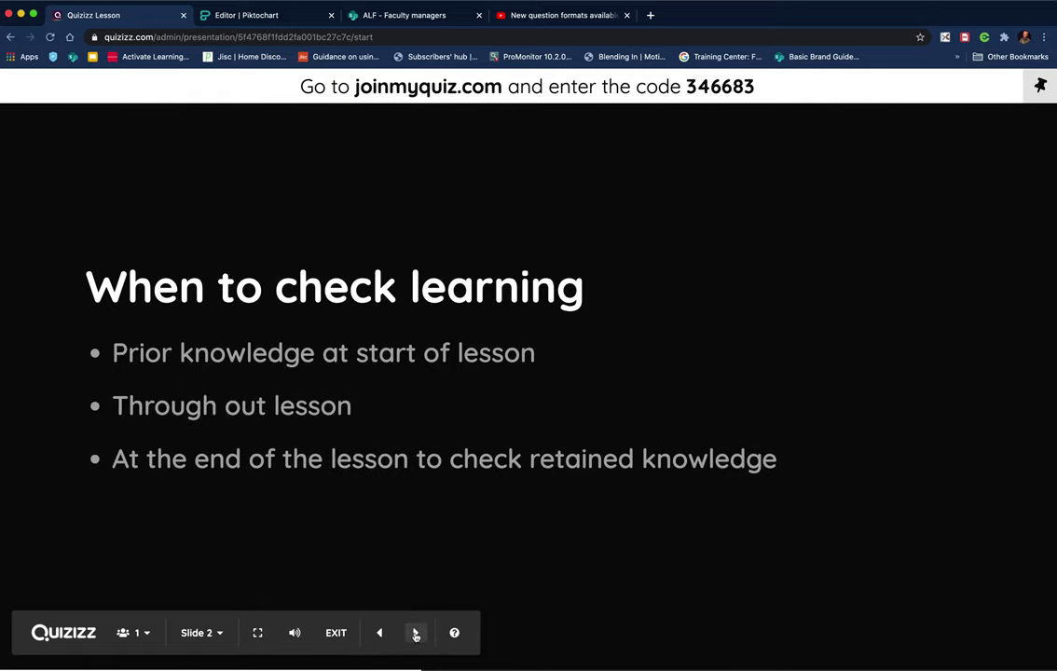
pyautogui.click(416, 634)
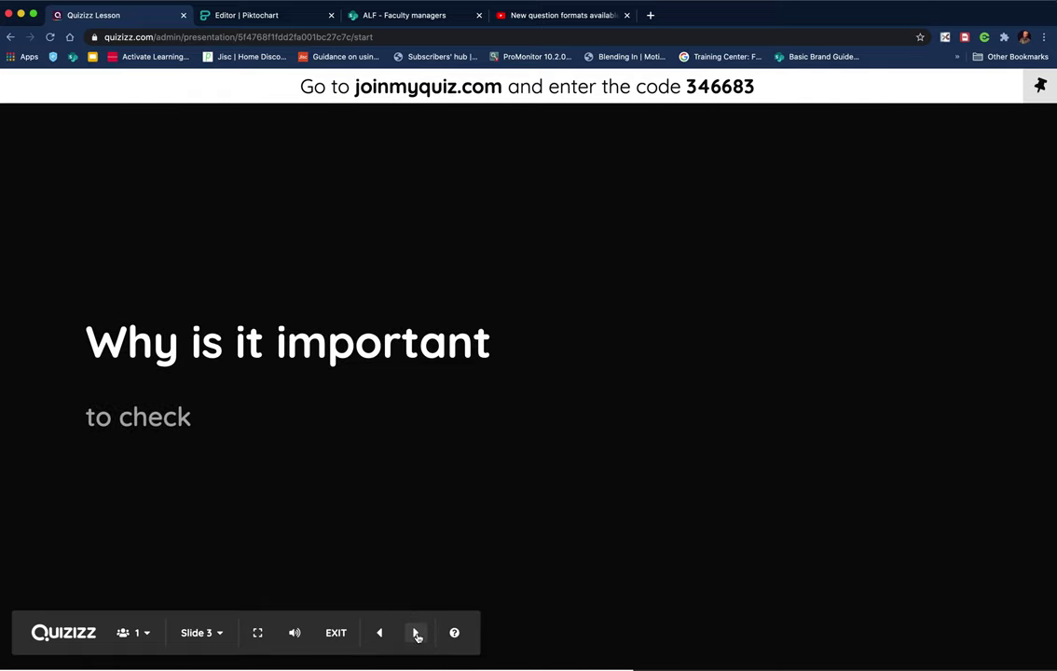
pyautogui.click(415, 635)
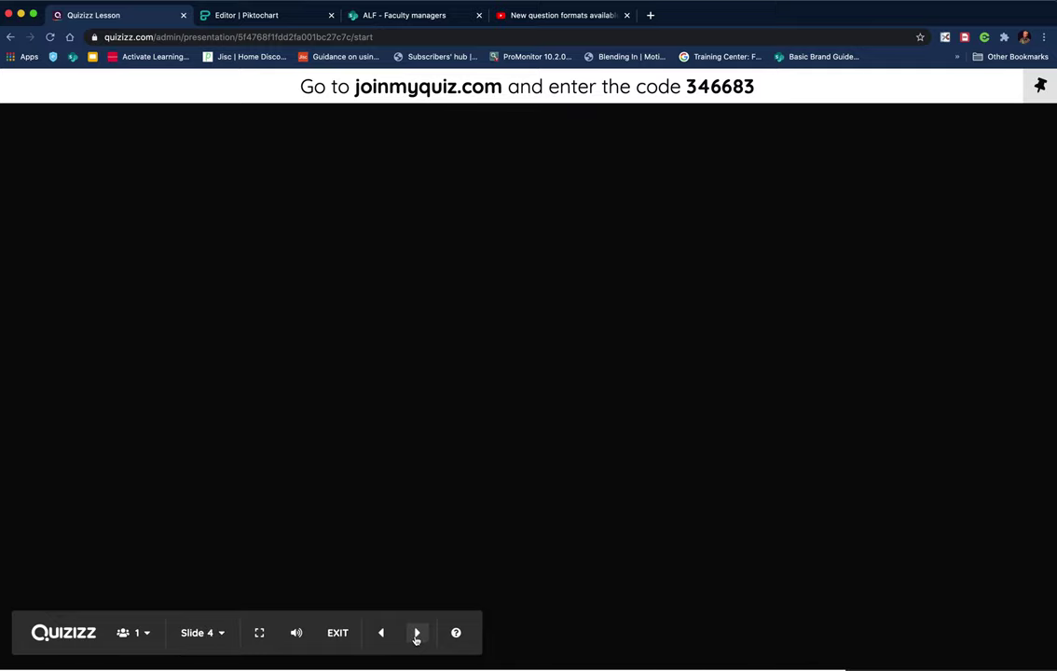
# - Vote MC in the poll as the test student, then advance the presenter to the prior knowledge question
pyautogui.click(1024, 38)
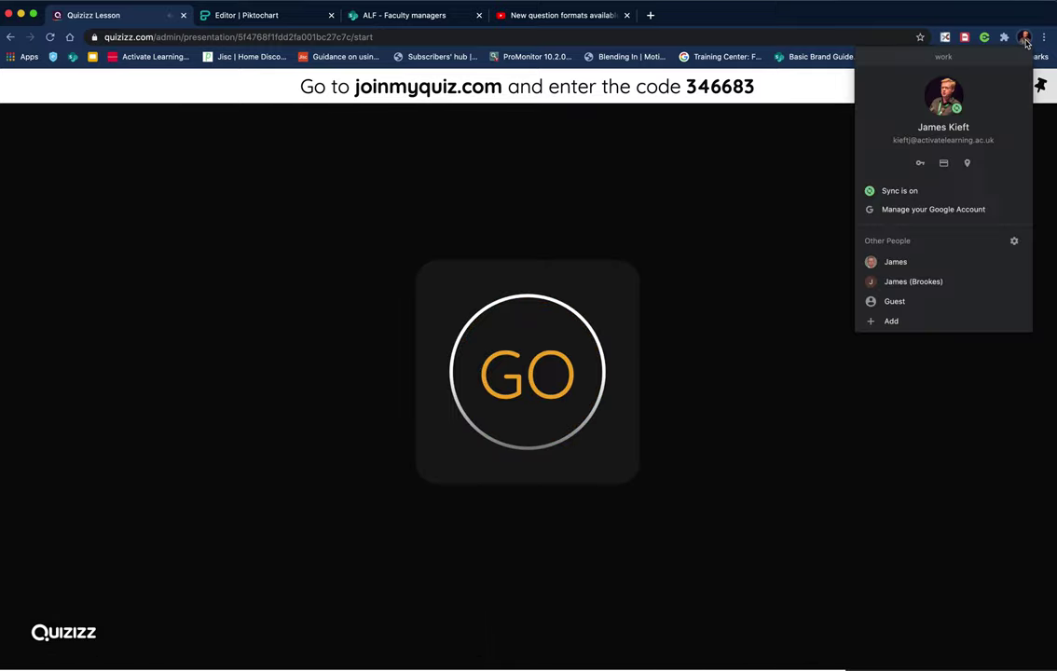
pyautogui.click(917, 283)
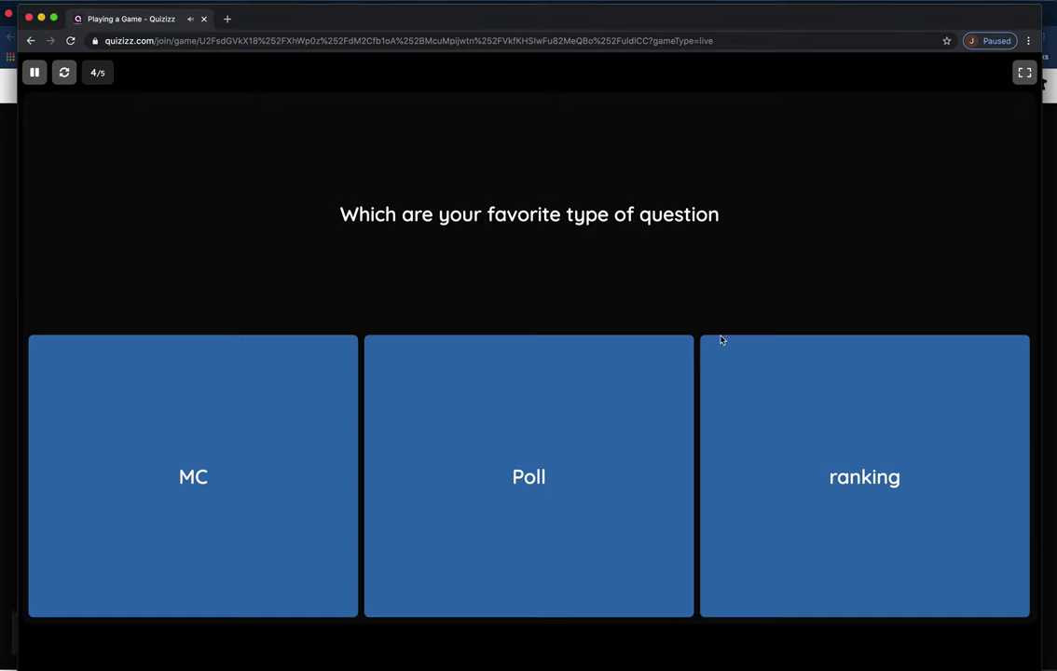
pyautogui.click(209, 477)
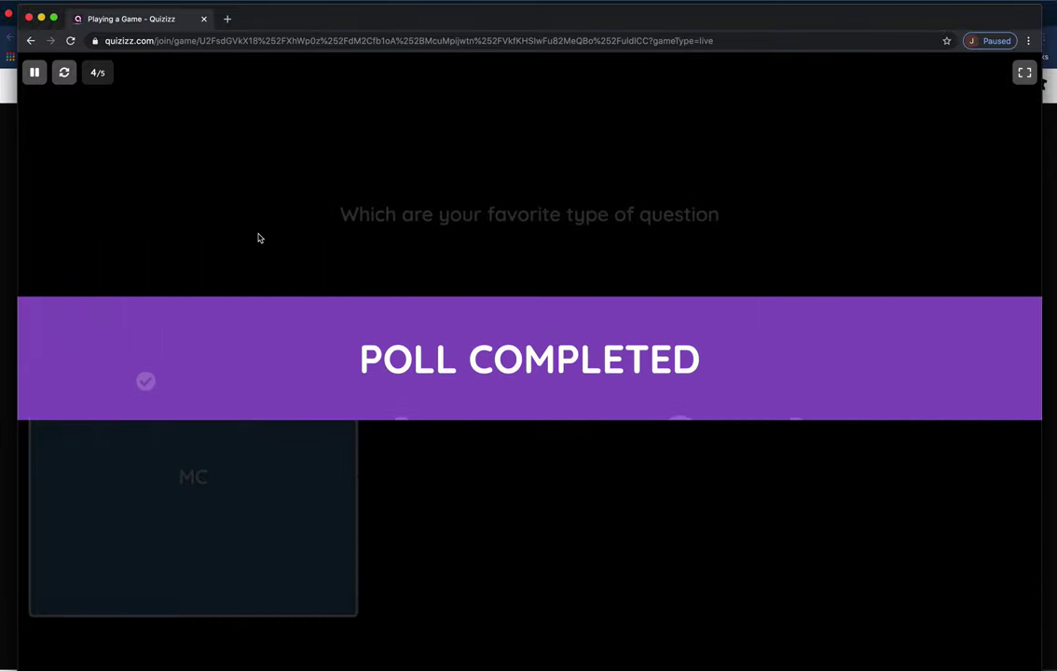
pyautogui.click(5, 161)
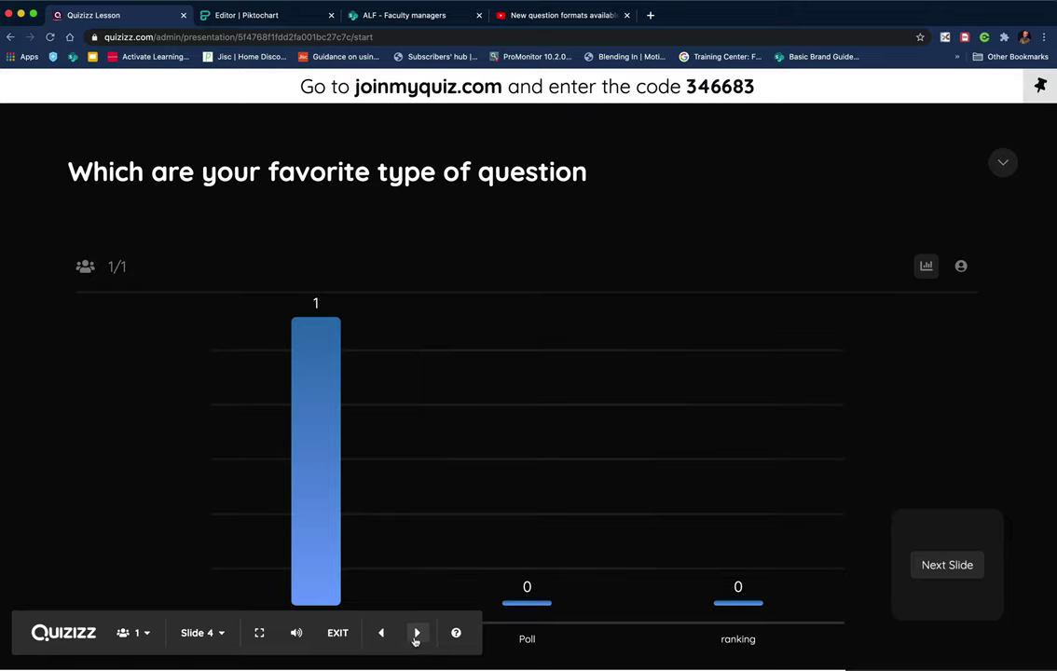
pyautogui.click(415, 633)
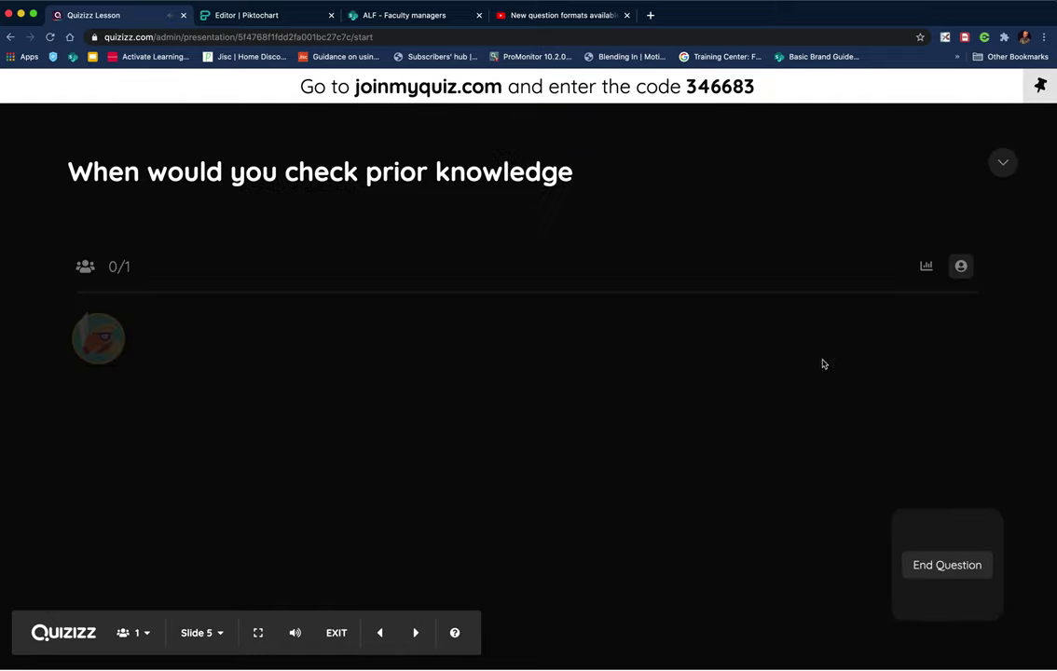
# - Answer 'at start' as the test student, then end the presentation from the presenter window
pyautogui.click(1025, 37)
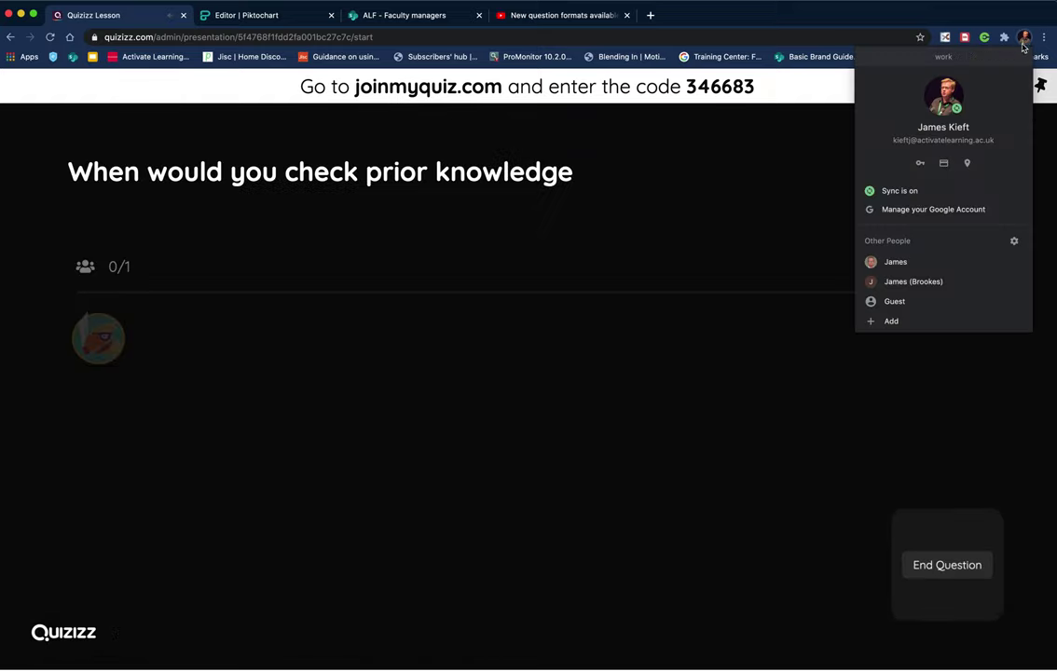
pyautogui.click(914, 281)
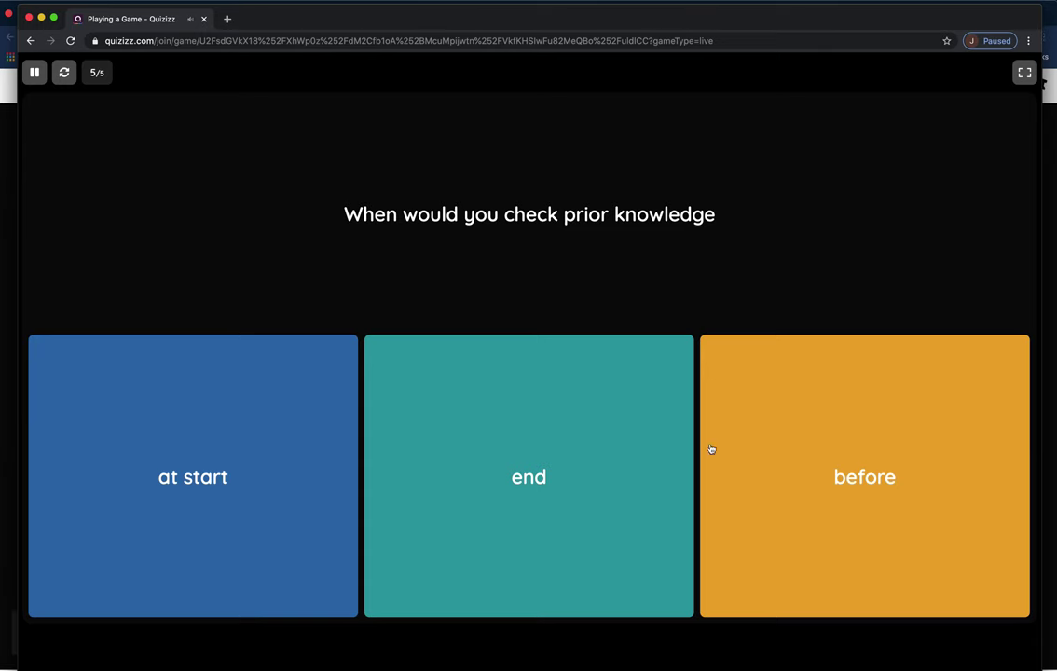
pyautogui.click(239, 492)
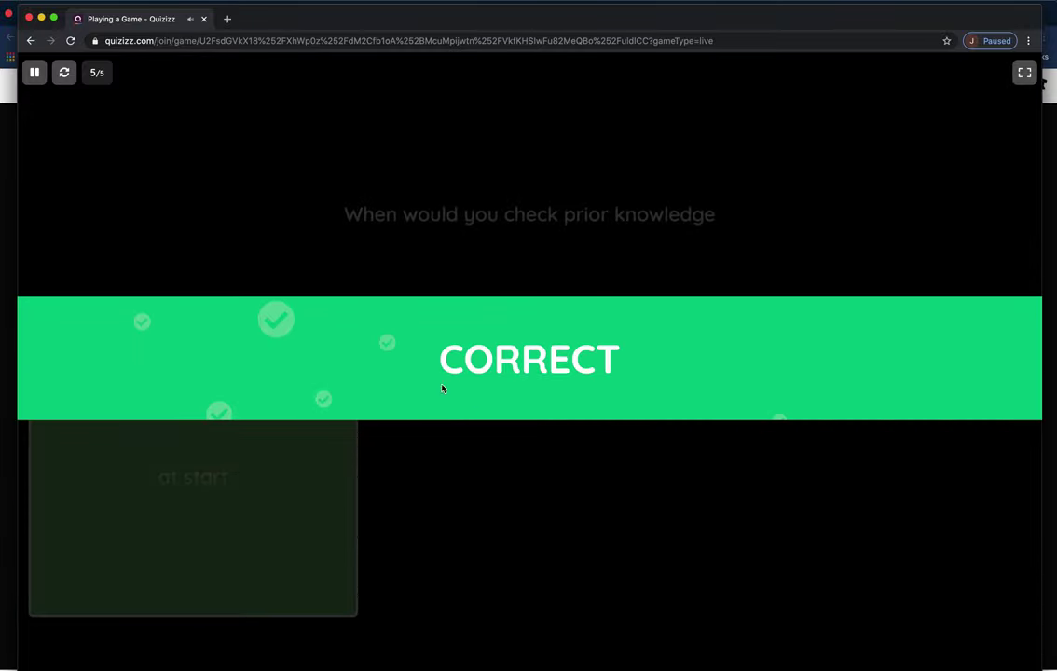
pyautogui.click(7, 163)
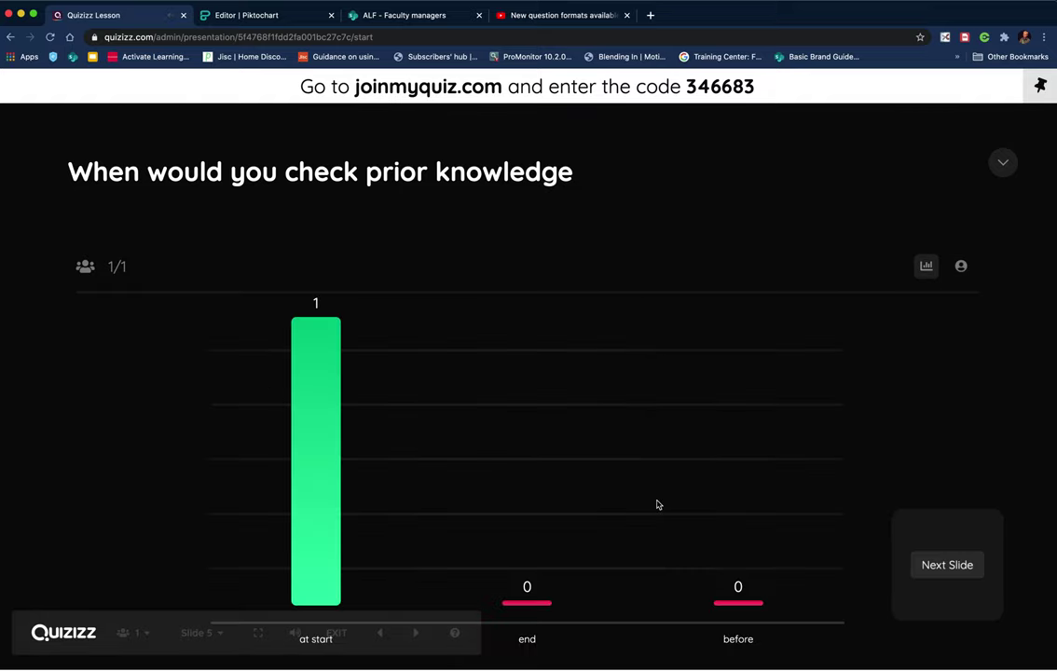
pyautogui.click(939, 566)
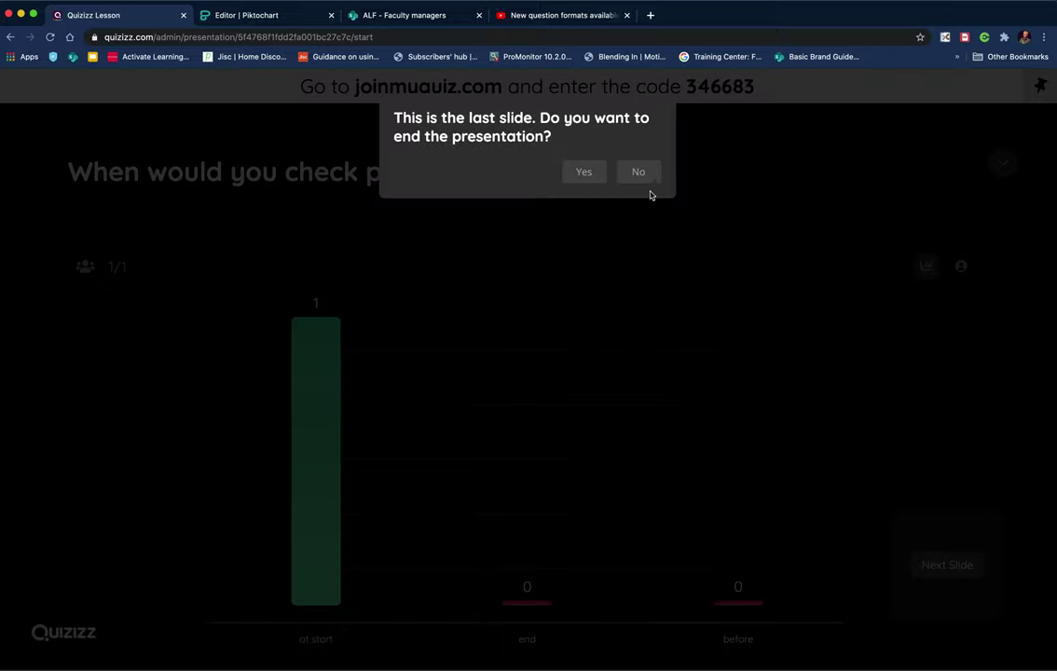
pyautogui.click(585, 176)
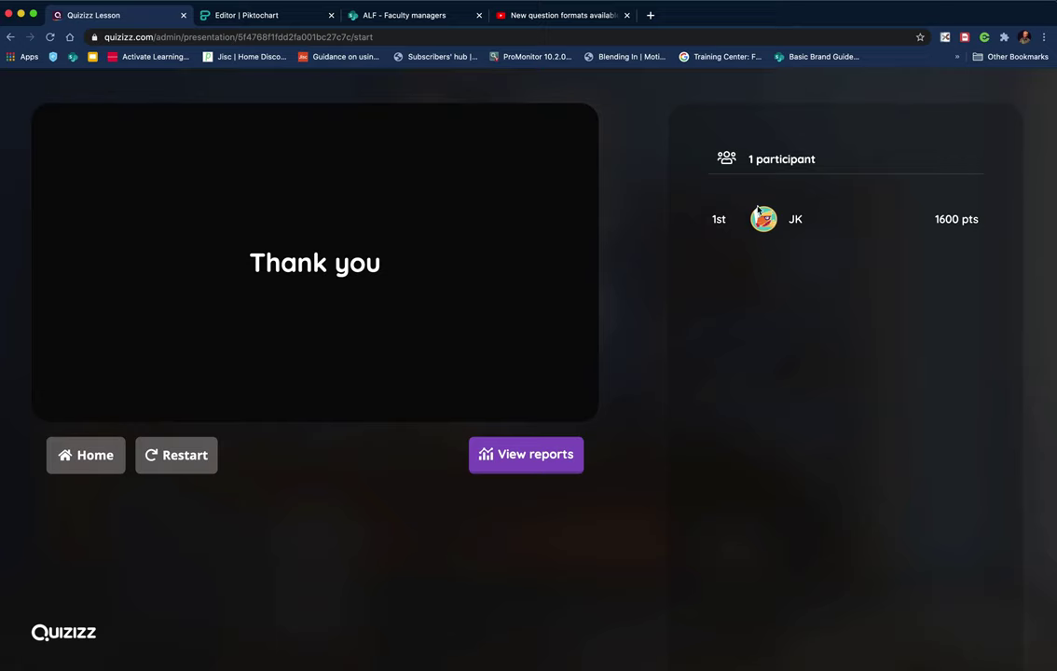
# - Review the Formative assessment report's question breakdowns and 100% score overview, then view Super pricing
pyautogui.click(492, 464)
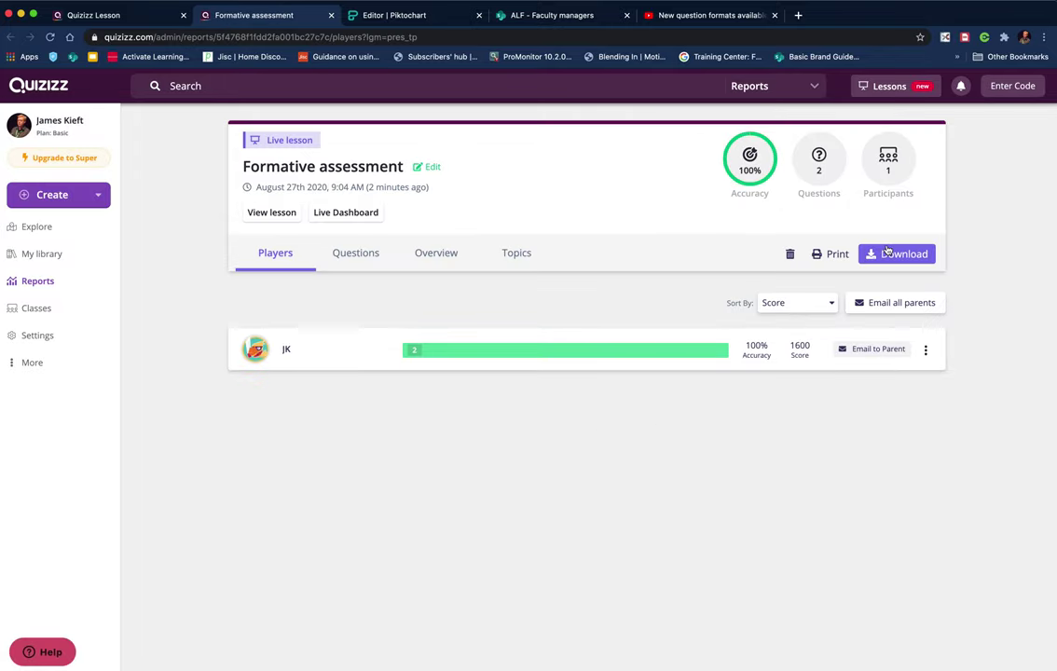
pyautogui.click(360, 259)
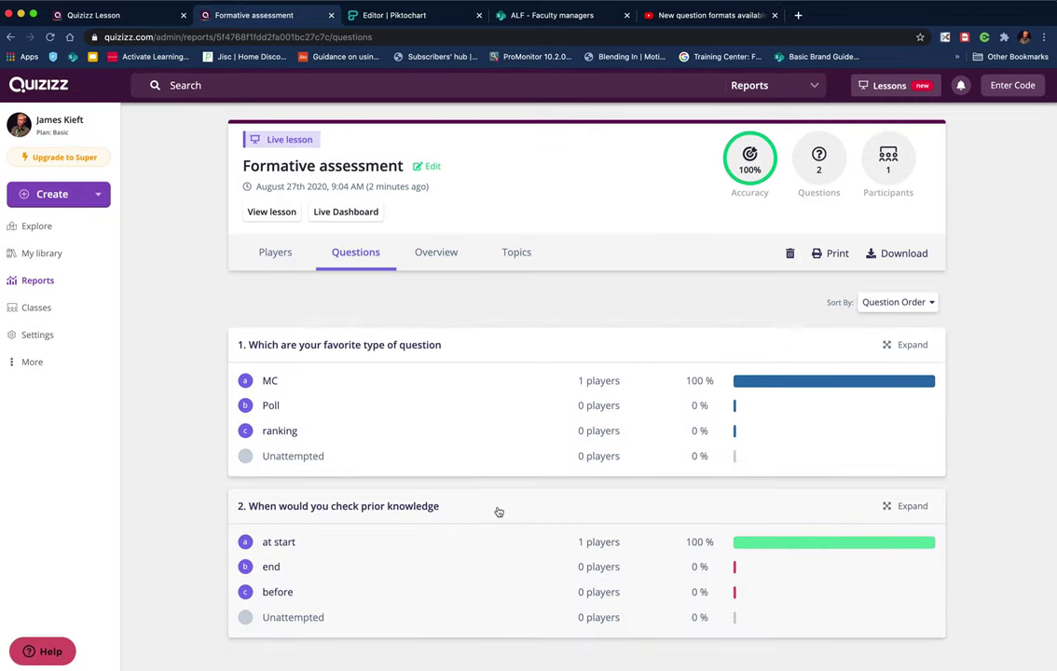
pyautogui.click(441, 260)
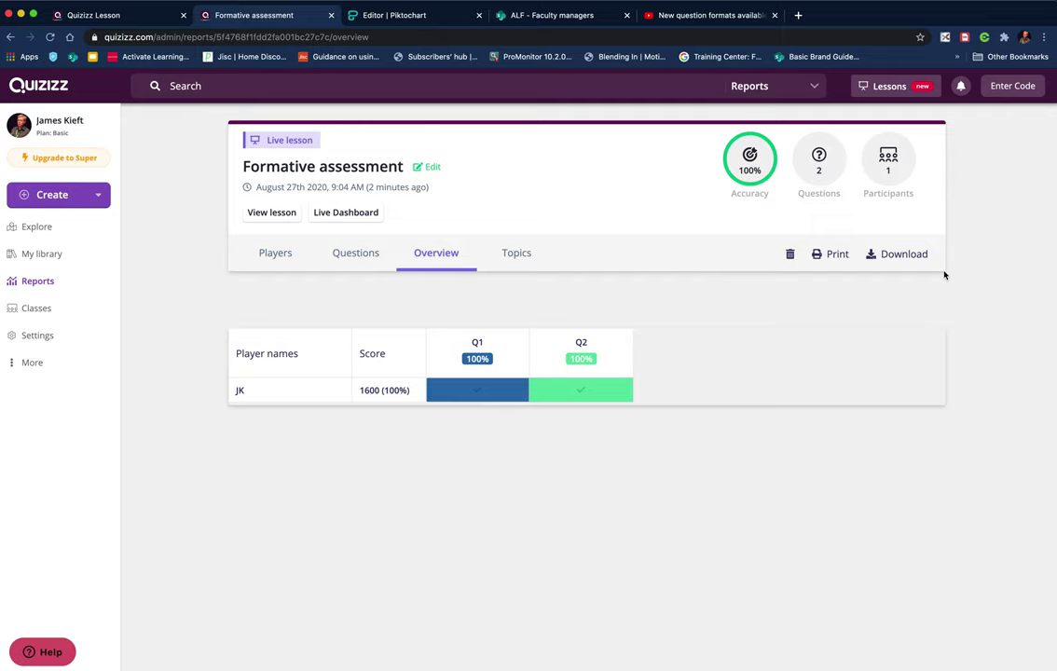
pyautogui.click(86, 157)
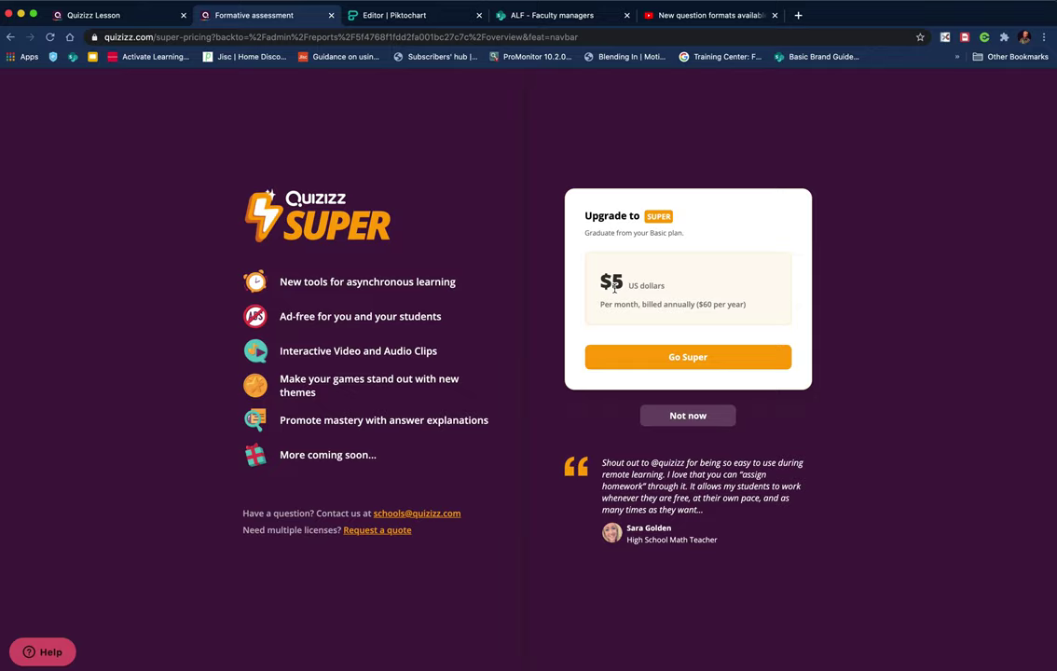
# - Return to the 'Quizizz Lesson' tab's Thank you screen showing 1 participant at 1600 pts
pyautogui.click(109, 16)
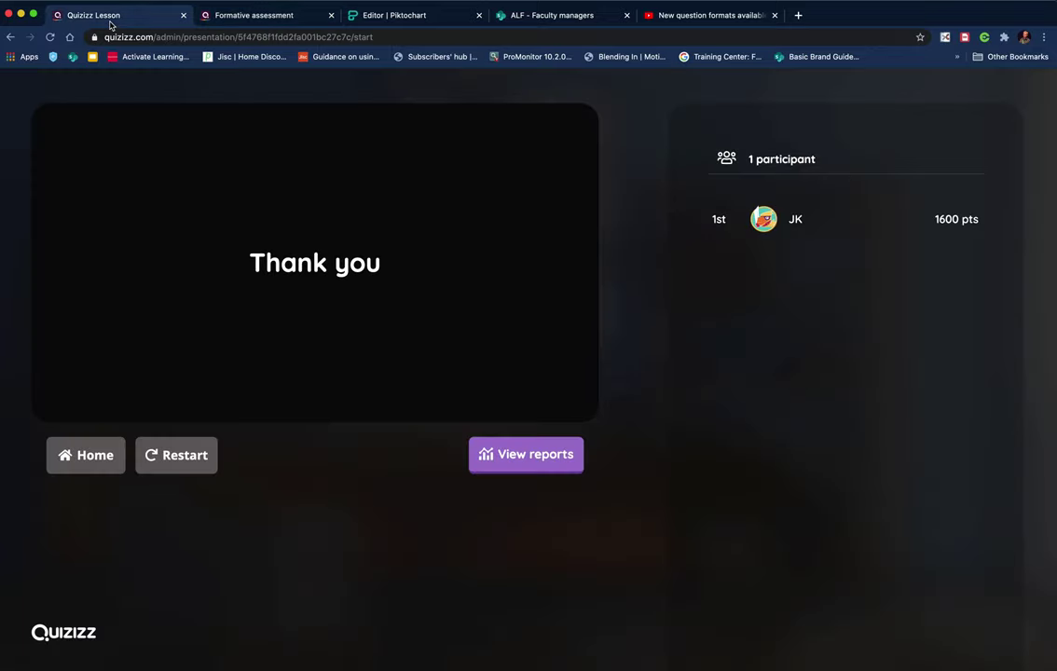